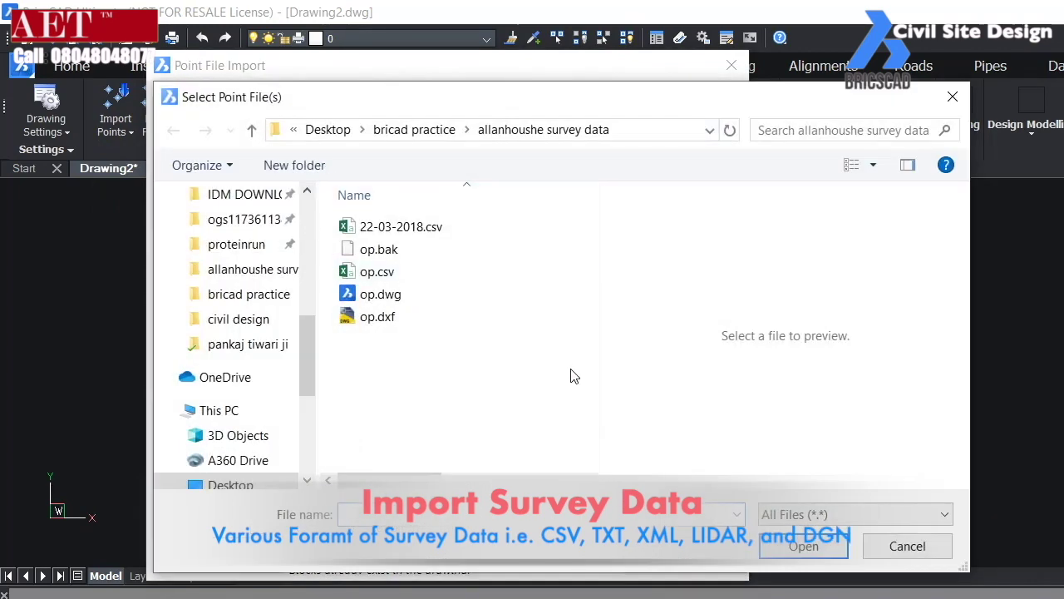
# - Load 22-03-2018.csv into the point file import, sort its preview by the D column and choose the file format
pyautogui.click(402, 227)
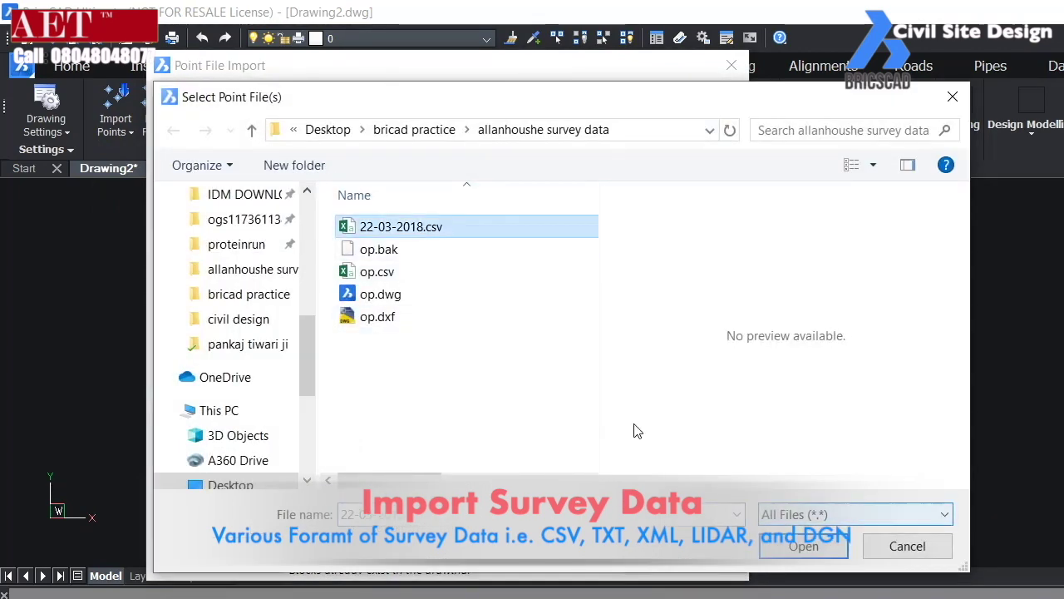
pyautogui.click(803, 547)
pyautogui.click(407, 267)
pyautogui.click(572, 267)
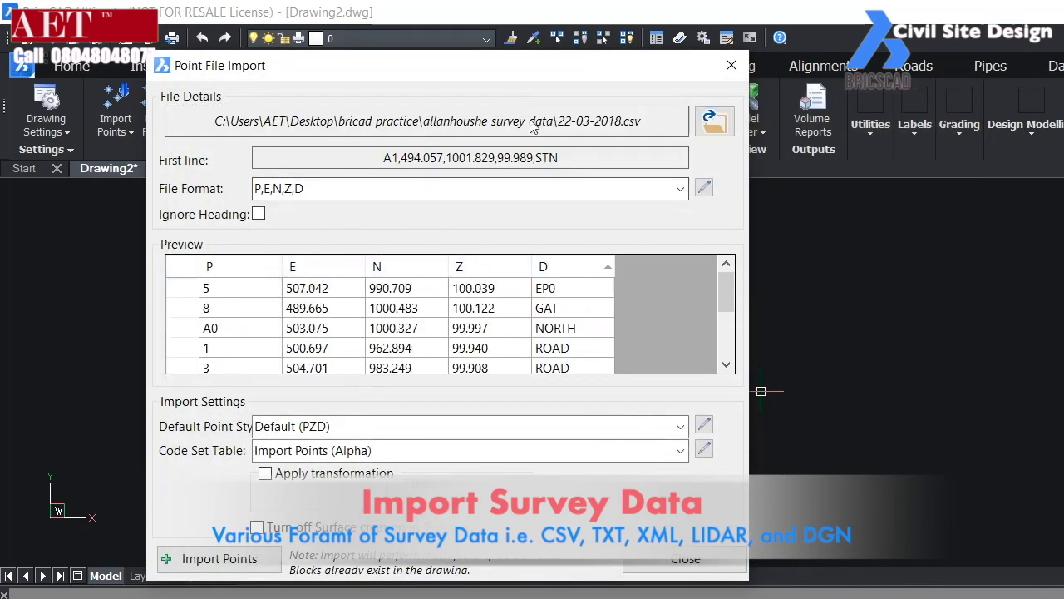
pyautogui.click(680, 189)
pyautogui.click(278, 210)
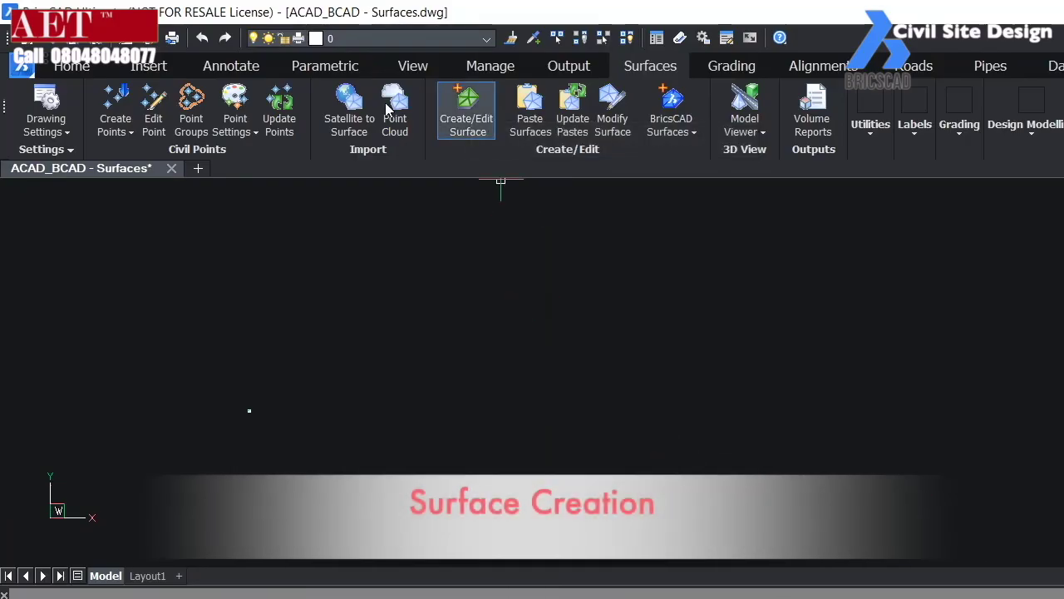
# - Create a surface named NA and add a 3D face layer to its inputs
pyautogui.click(466, 104)
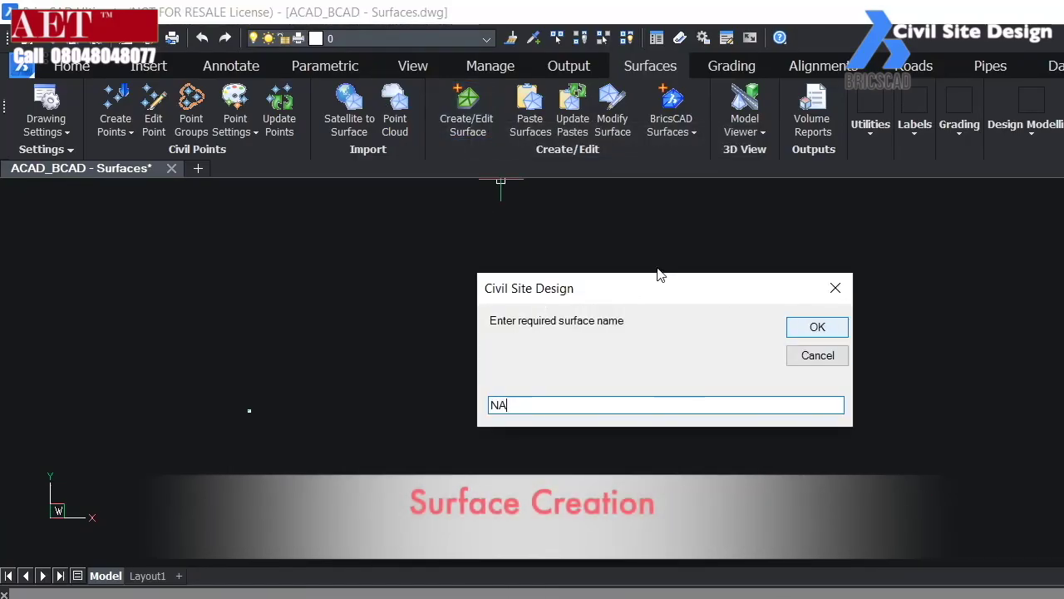
pyautogui.press('Return')
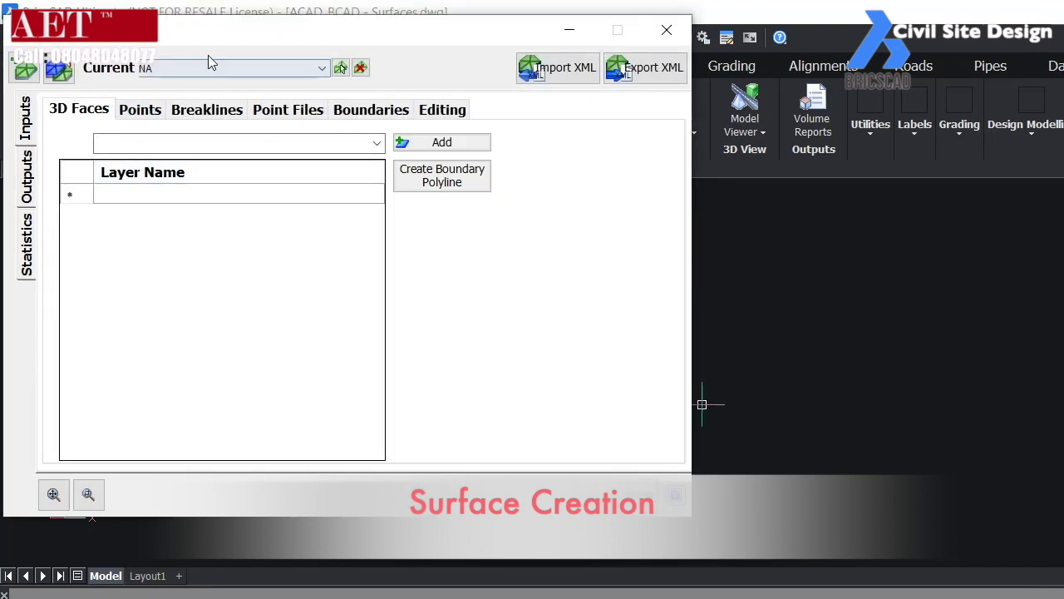
pyautogui.click(375, 143)
pyautogui.click(125, 162)
pyautogui.click(436, 143)
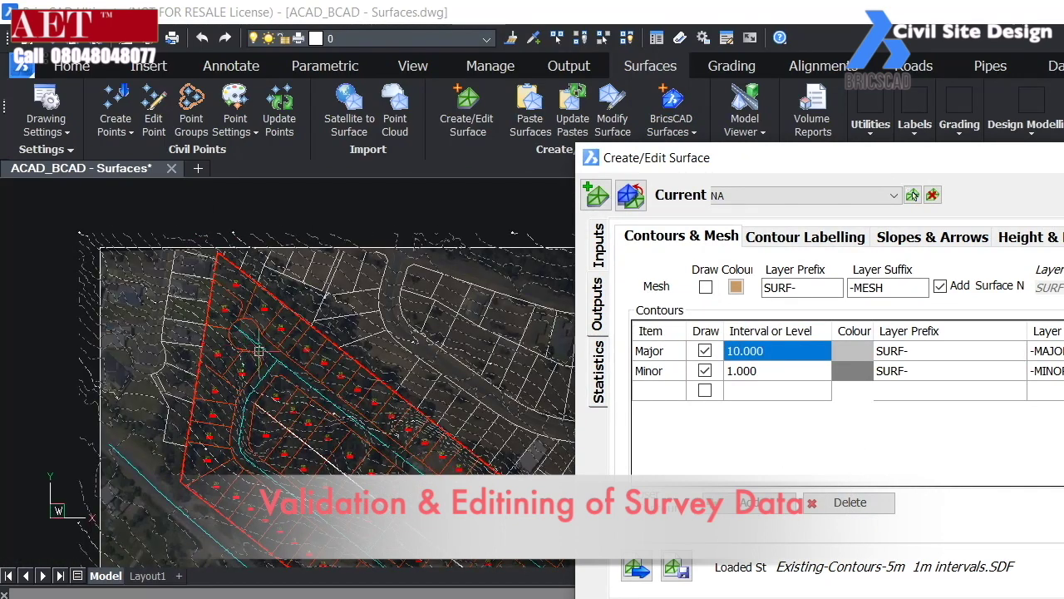
# - Toggle the 1.000 minor contours of surface NA off and back on, checking the drawing
pyautogui.click(705, 370)
pyautogui.scroll(-6, 327, 424)
pyautogui.scroll(4, 337, 404)
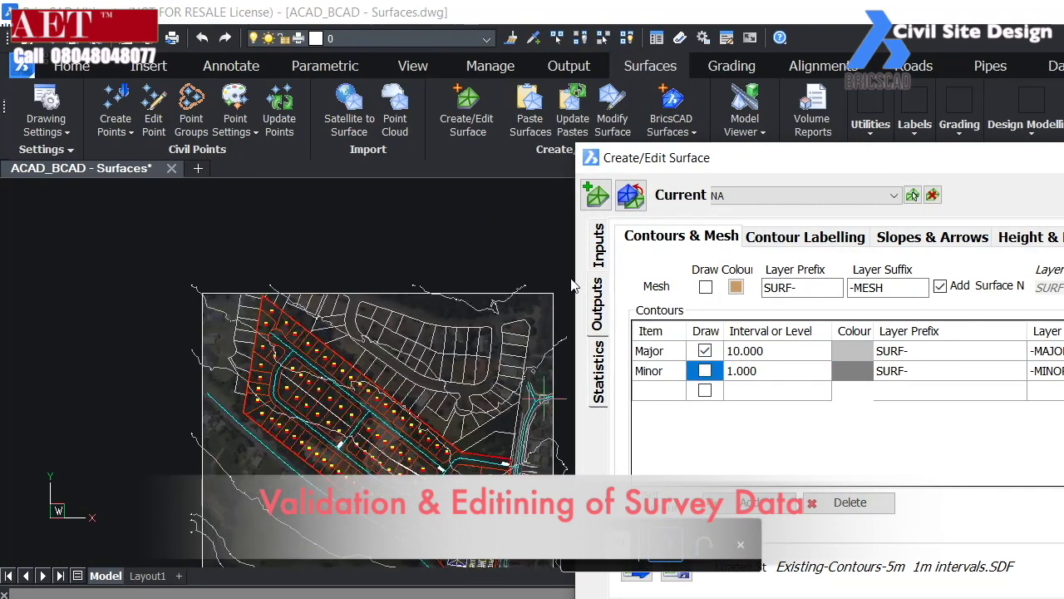
pyautogui.click(705, 370)
# - Review the contour labelling and the slope and arrow output settings of surface NA
pyautogui.click(798, 238)
pyautogui.click(923, 238)
pyautogui.click(639, 276)
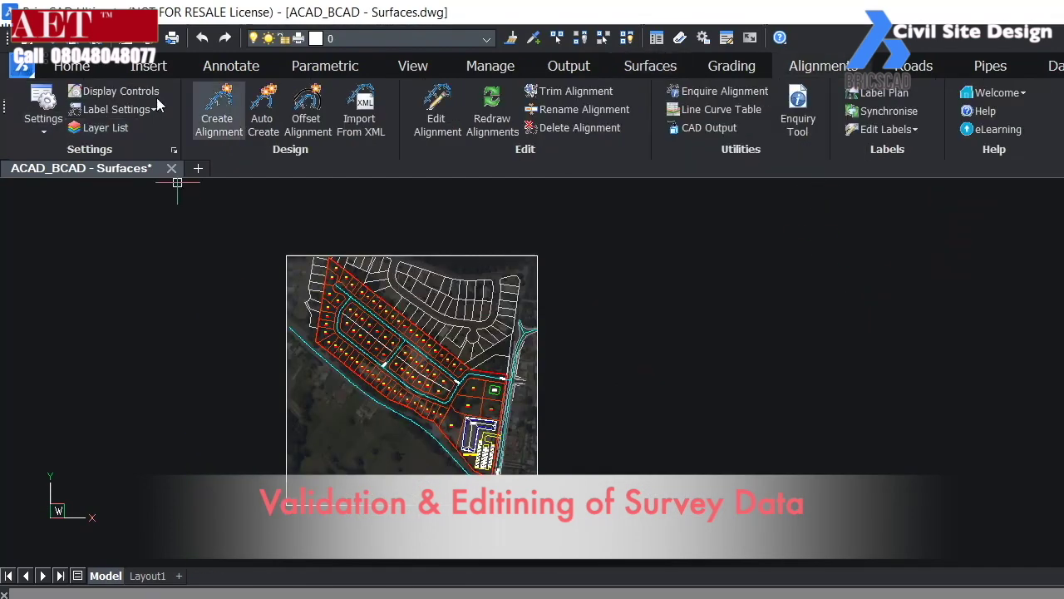
# - Create an alignment from the Road 1 centreline in the plan
pyautogui.click(218, 112)
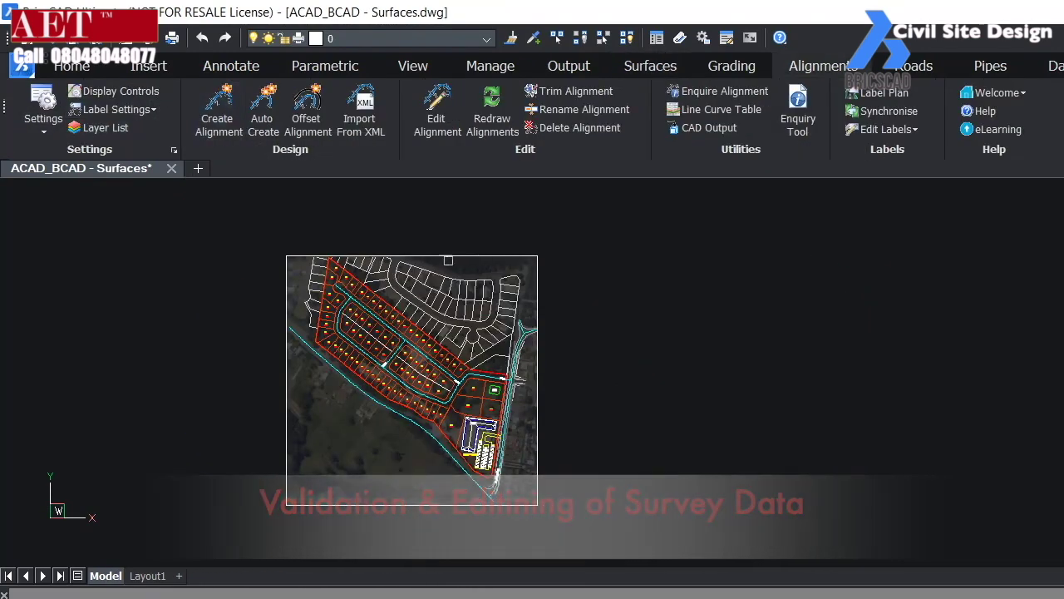
pyautogui.scroll(3, 503, 404)
pyautogui.scroll(1, 332, 287)
pyautogui.moveTo(333, 287); pyautogui.dragTo(502, 340, button='middle')
pyautogui.scroll(2, 651, 387)
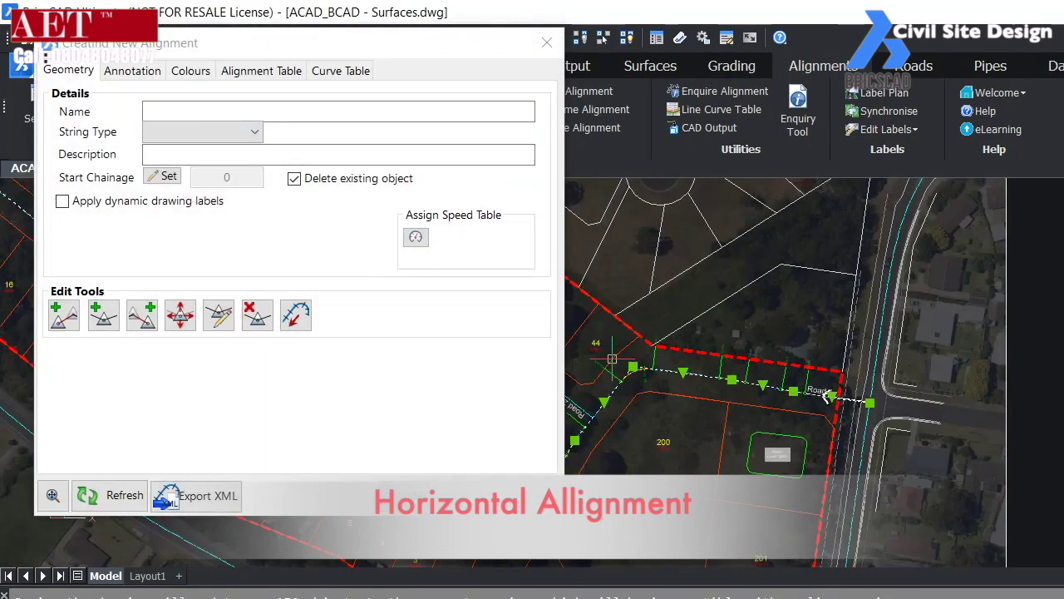
# - Name the new alignment ROAD 1 and set its start chainage to 0
pyautogui.click(224, 112)
pyautogui.write('ROAD 1')
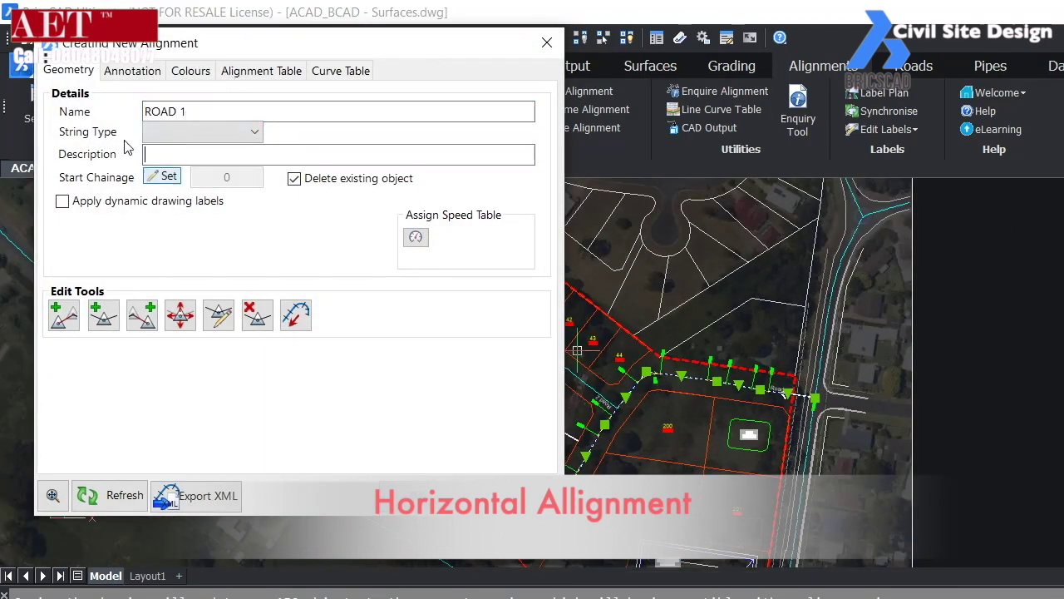
pyautogui.click(162, 176)
pyautogui.press('Return')
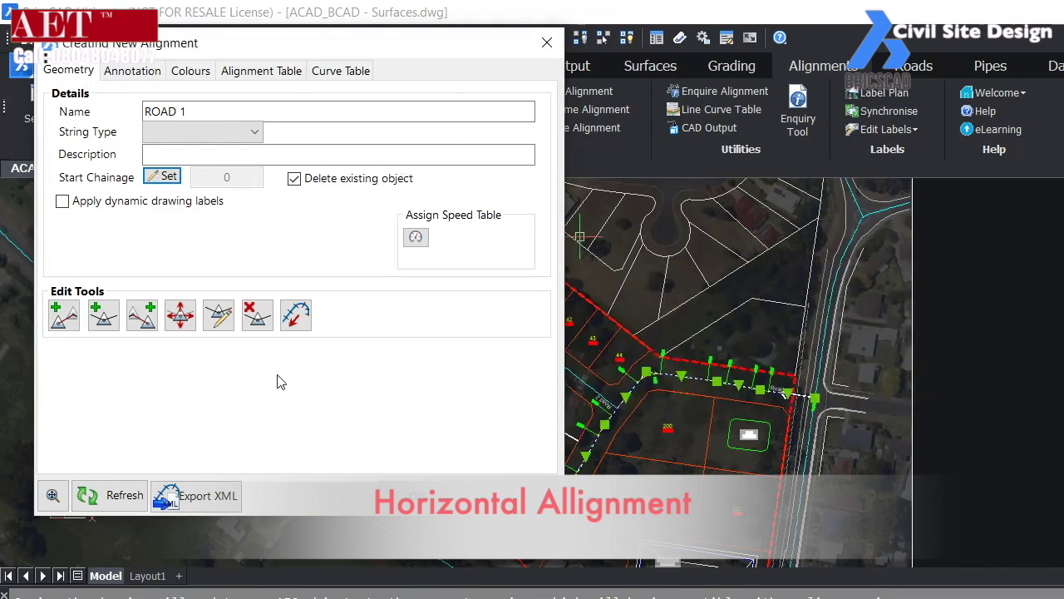
# - Review the default annotation styles and colours, and set the alignment table's report format to Ch+East+North+Rad+CSV
pyautogui.click(126, 70)
pyautogui.click(340, 165)
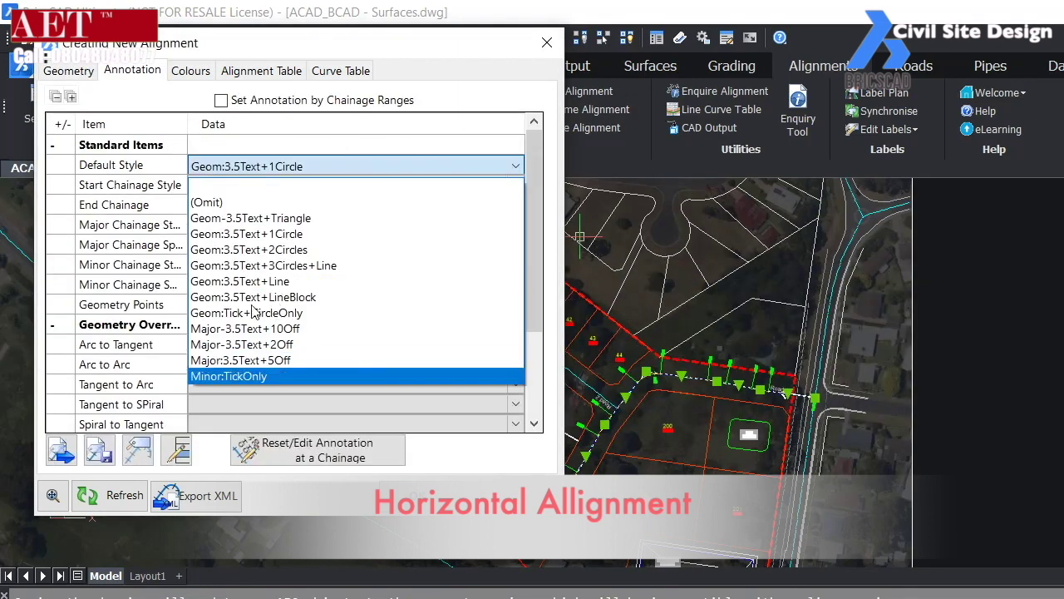
pyautogui.click(170, 67)
pyautogui.click(241, 71)
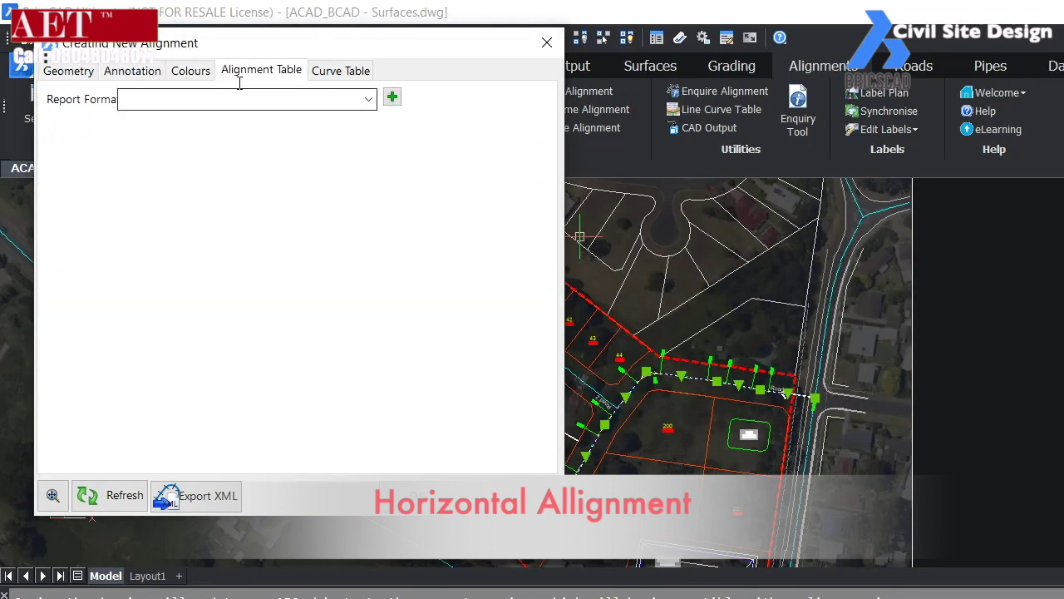
pyautogui.click(241, 99)
pyautogui.click(171, 136)
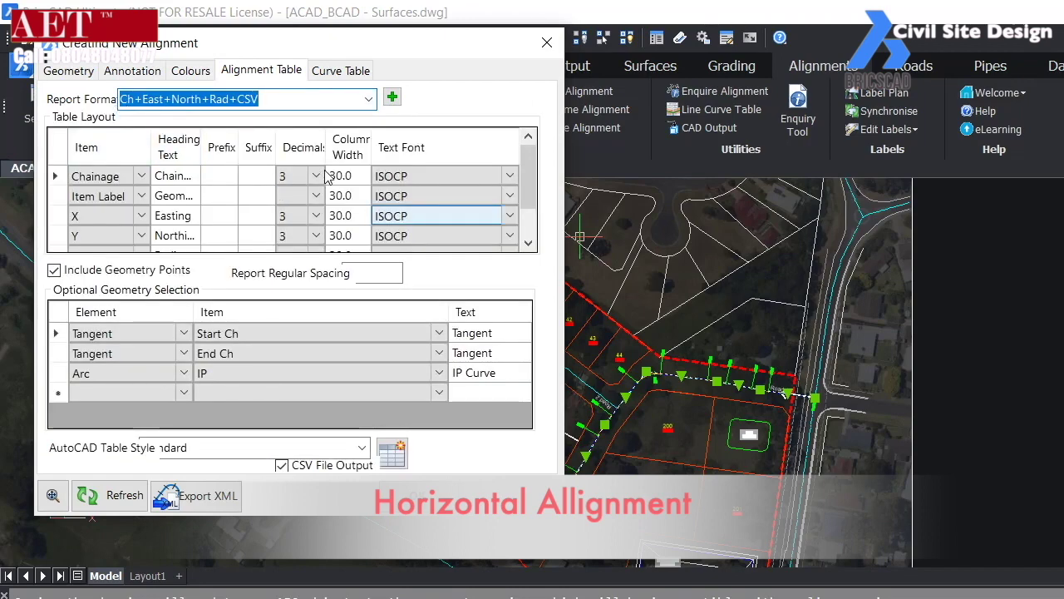
# - Set the curve table's report format to Method 2
pyautogui.click(341, 70)
pyautogui.click(181, 99)
pyautogui.click(158, 136)
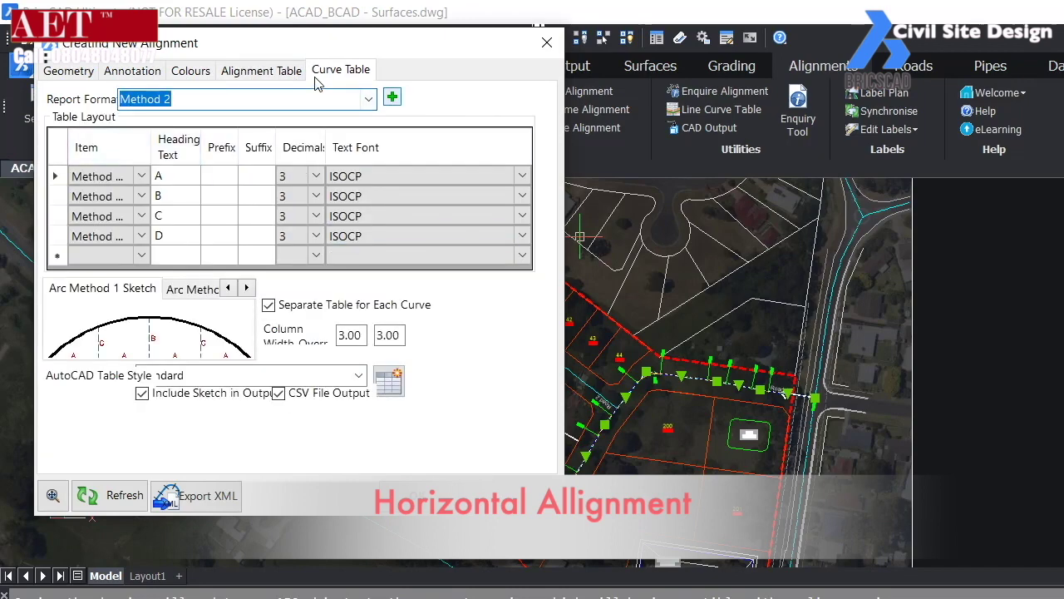
pyautogui.click(392, 97)
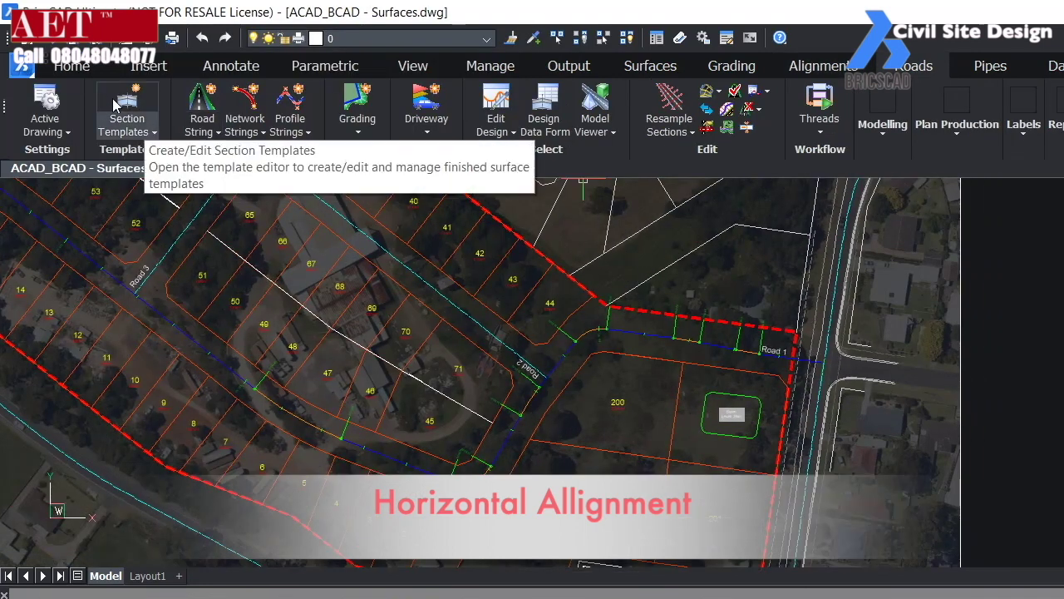
# - Open the Local Road - 6m section template in the template editor and inspect its cross section
pyautogui.click(127, 125)
pyautogui.click(404, 219)
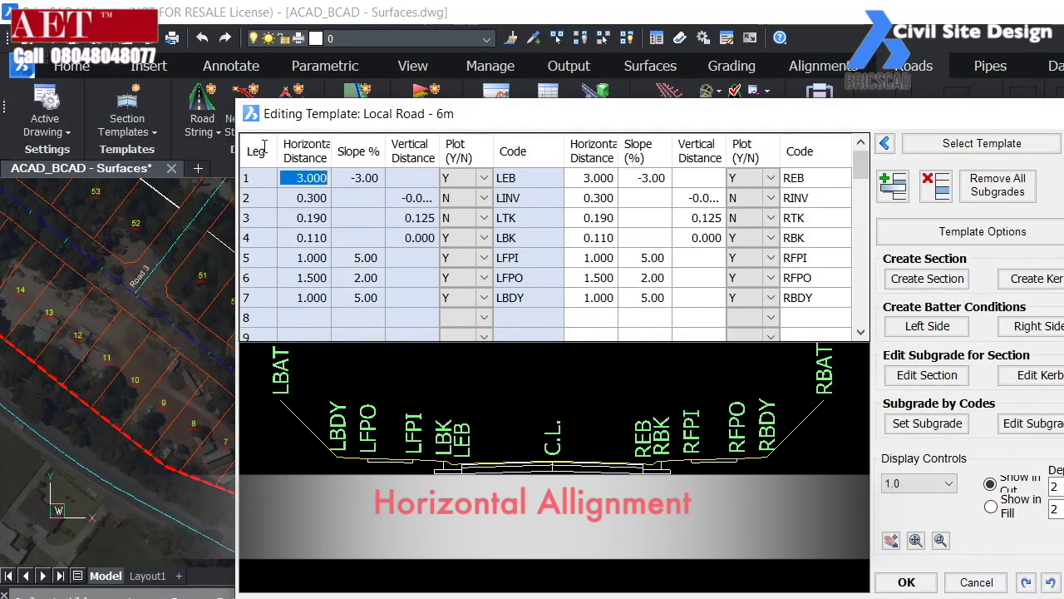
pyautogui.scroll(-1, 301, 158)
pyautogui.scroll(1, 292, 154)
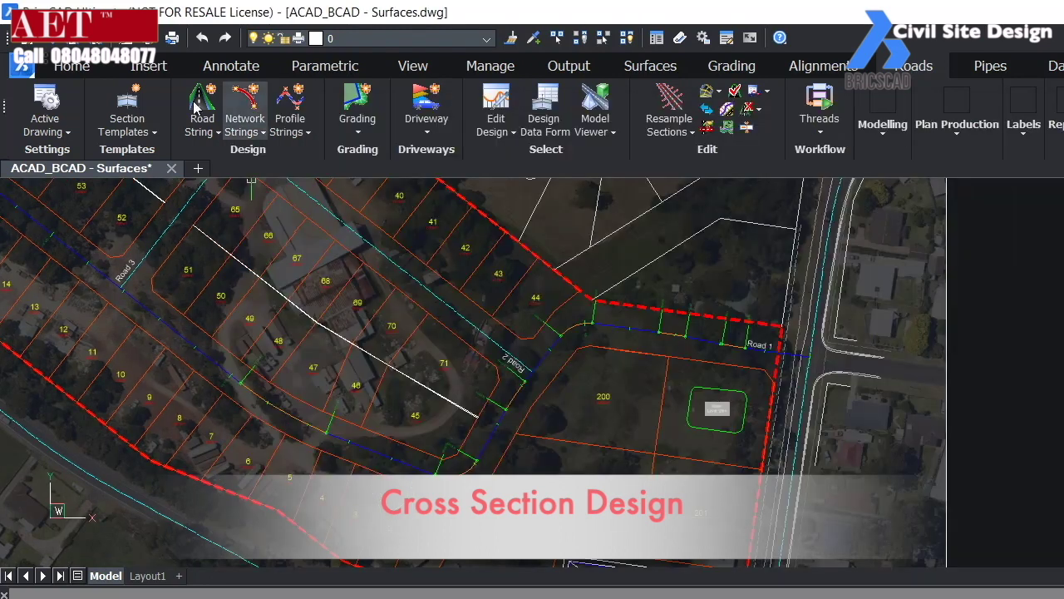
# - Create a road string for ROAD 1 with the Road - 6m template, surface NA and 10.000 section sampling, and view its profile
pyautogui.click(202, 125)
pyautogui.click(261, 157)
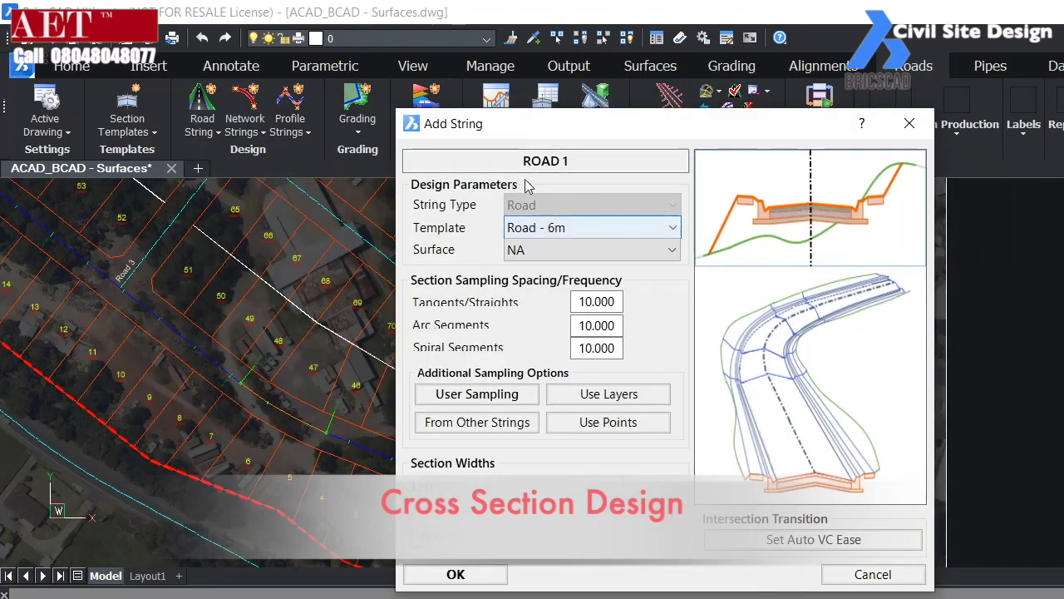
pyautogui.click(591, 227)
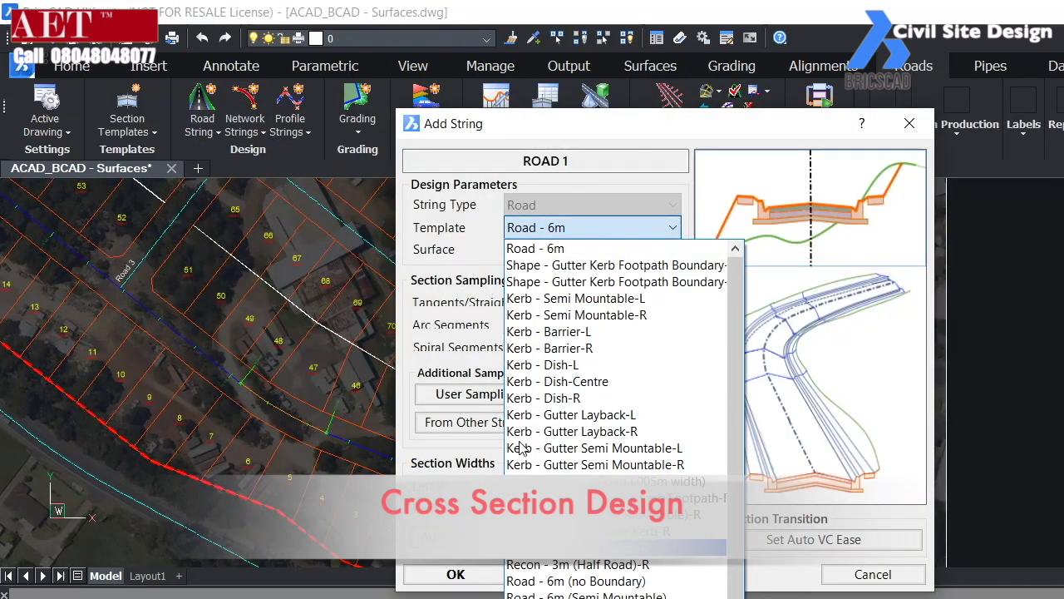
pyautogui.click(467, 198)
pyautogui.moveTo(616, 303); pyautogui.dragTo(584, 303)
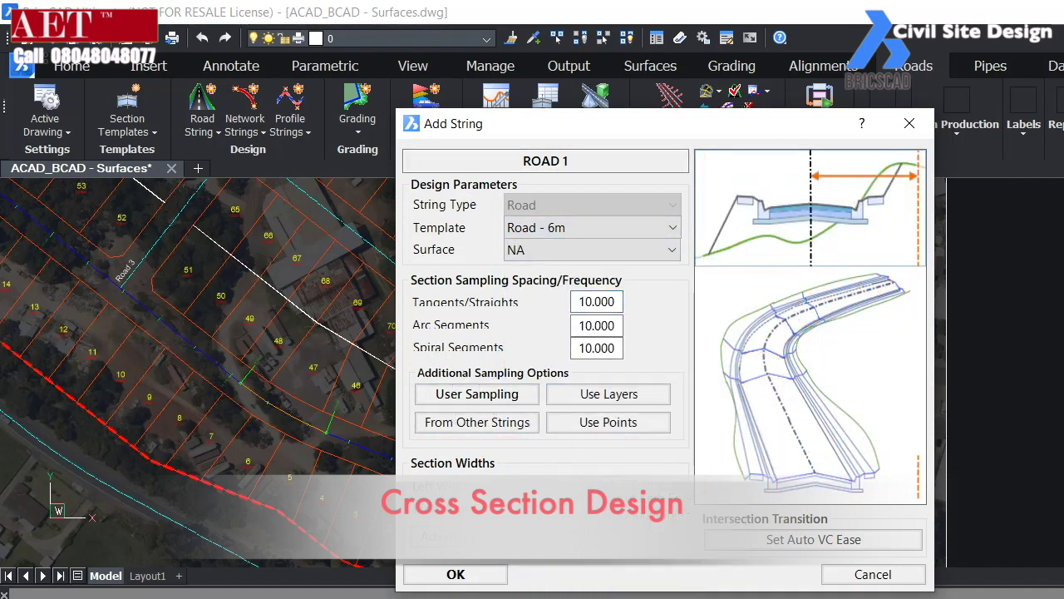
pyautogui.press('Return')
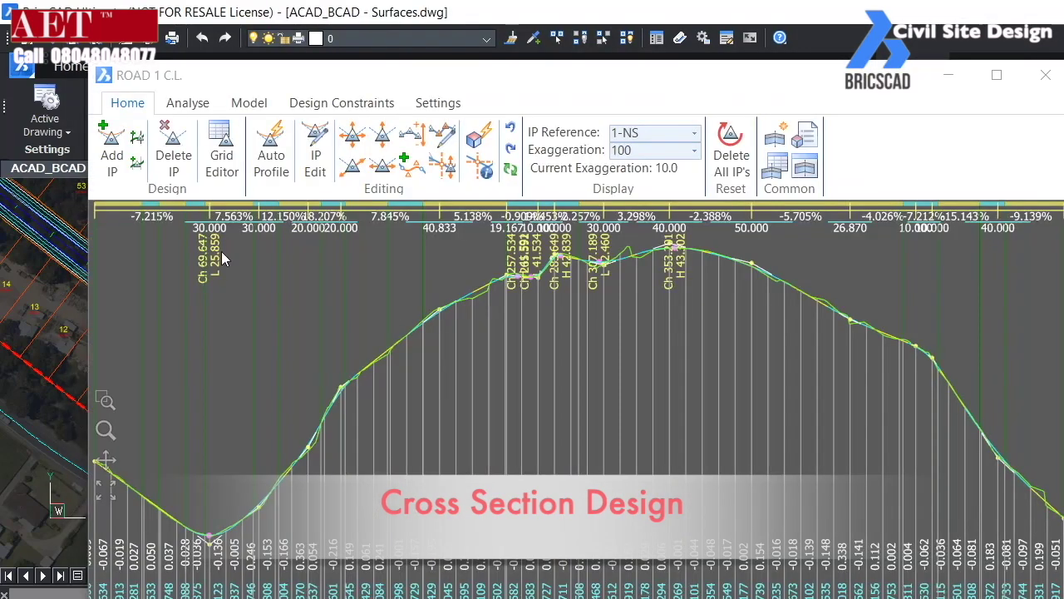
pyautogui.scroll(2, 634, 417)
pyautogui.click(397, 217)
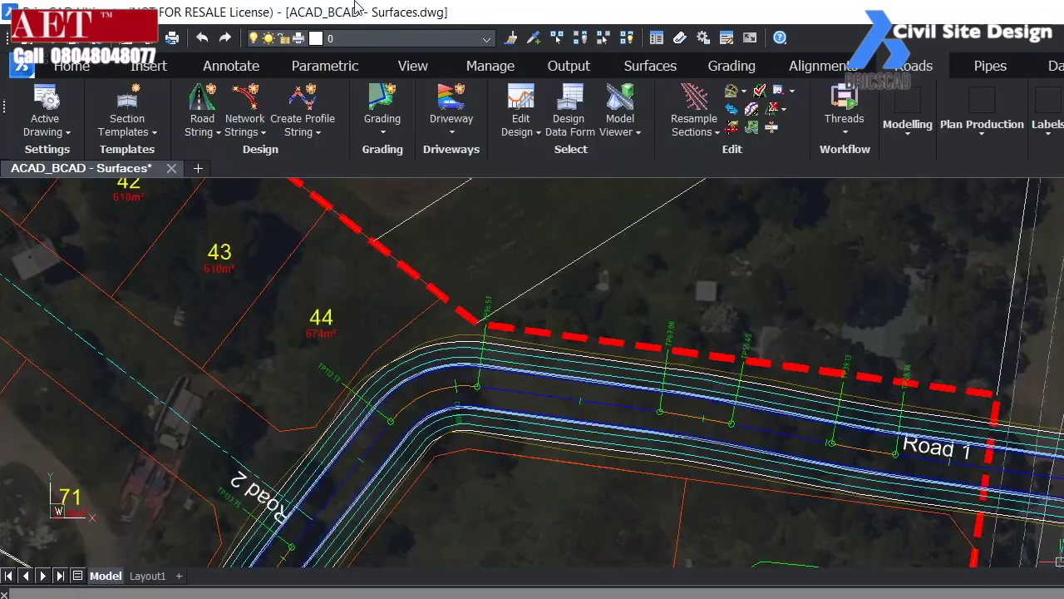
# - Create a profile string near Road 1 and accept its string settings
pyautogui.click(202, 108)
pyautogui.click(302, 116)
pyautogui.click(365, 158)
pyautogui.click(456, 573)
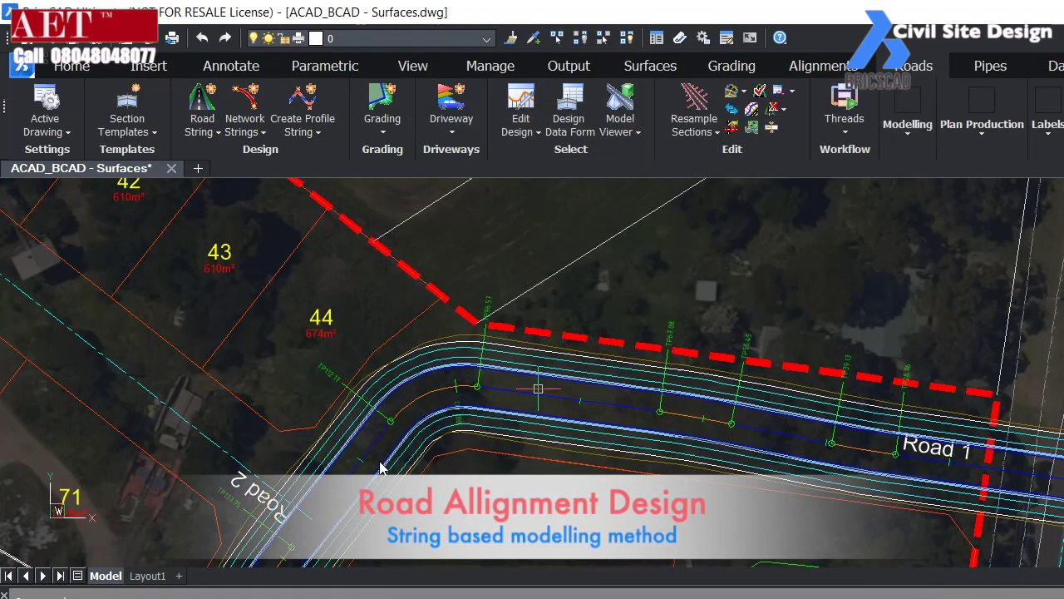
# - Run Create Profile String on the Road 1 centreline and open the ROAD 1 longitudinal profile
pyautogui.scroll(-2, 415, 256)
pyautogui.scroll(1, 415, 256)
pyautogui.moveTo(416, 256); pyautogui.dragTo(407, 363, button='middle')
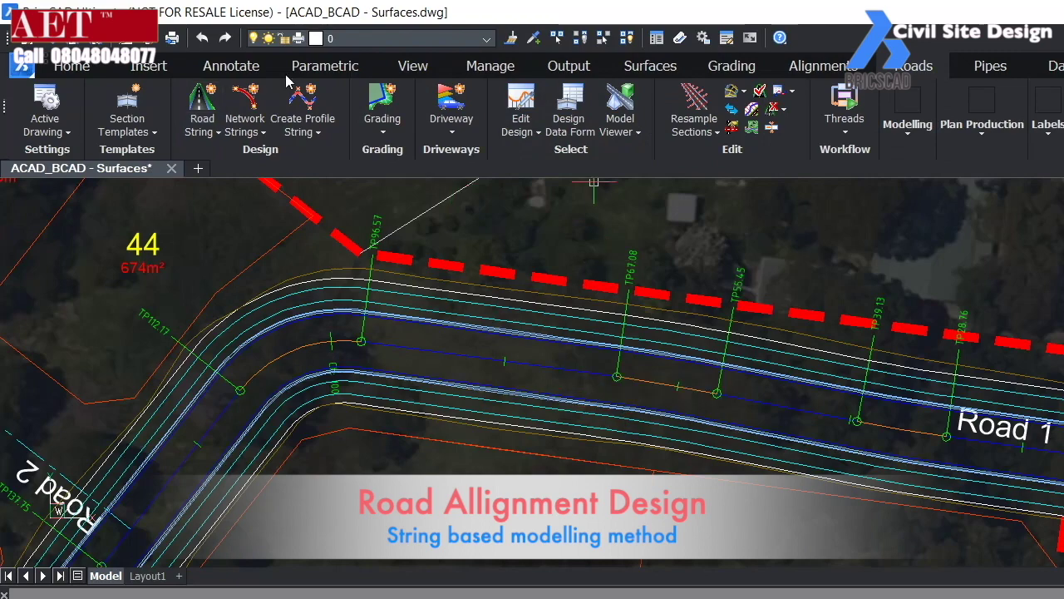
pyautogui.click(283, 129)
pyautogui.click(320, 158)
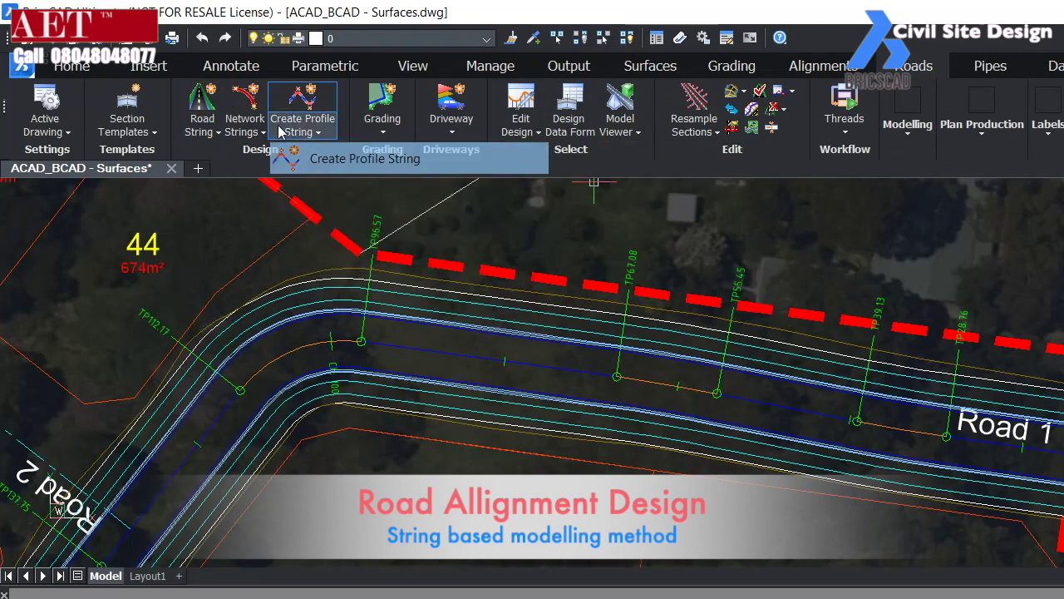
pyautogui.click(537, 364)
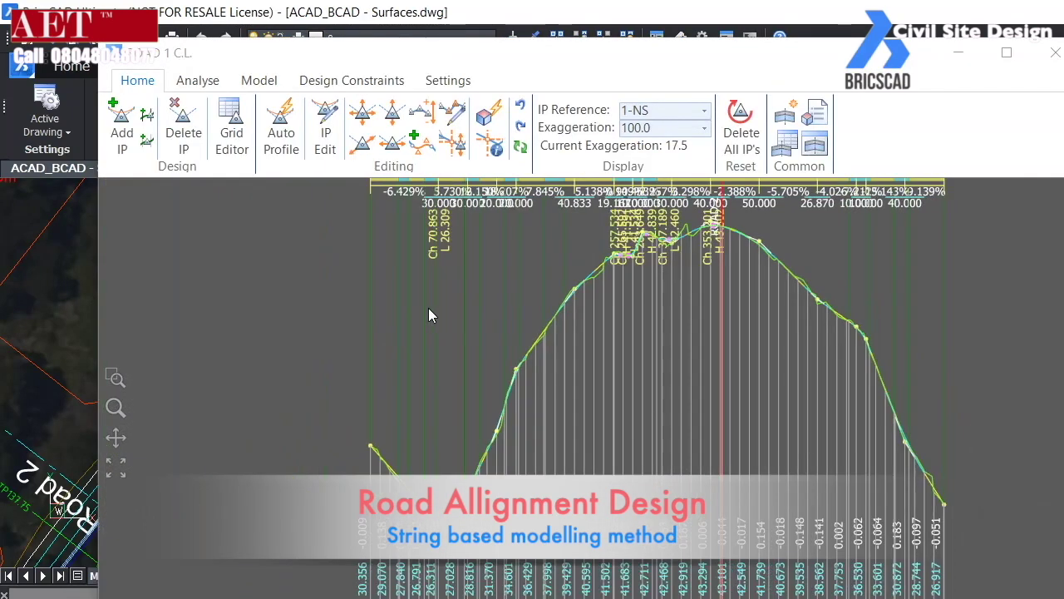
# - Examine the ROAD 1 longitudinal profile along its chainage and the available analysis tools
pyautogui.scroll(-2, 421, 449)
pyautogui.scroll(3, 421, 449)
pyautogui.moveTo(715, 466); pyautogui.dragTo(366, 506, button='middle')
pyautogui.moveTo(525, 404); pyautogui.dragTo(373, 404, button='middle')
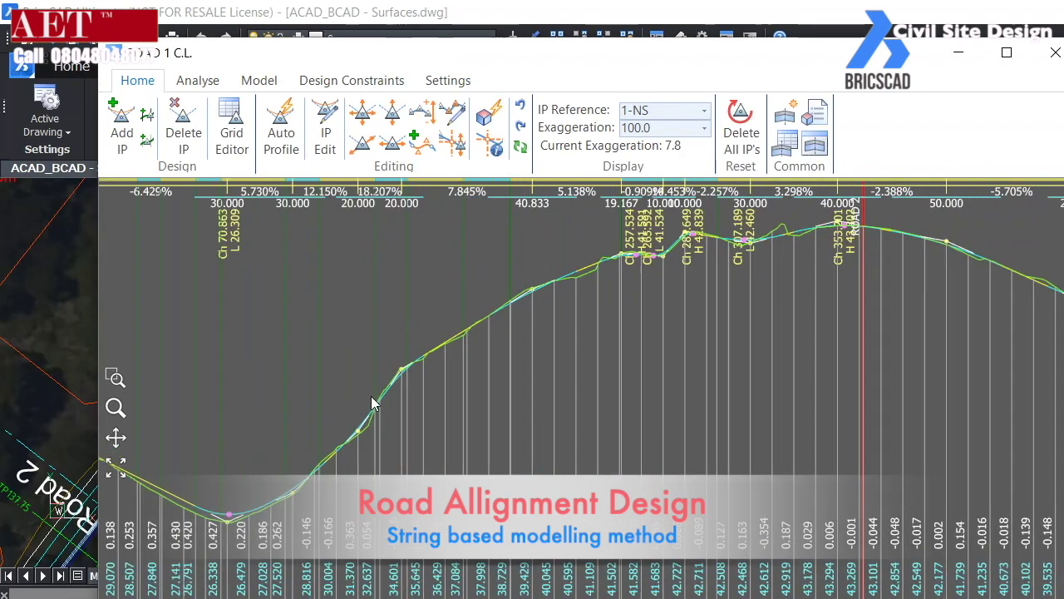
pyautogui.moveTo(758, 266); pyautogui.dragTo(591, 253, button='middle')
pyautogui.scroll(-1, 316, 133)
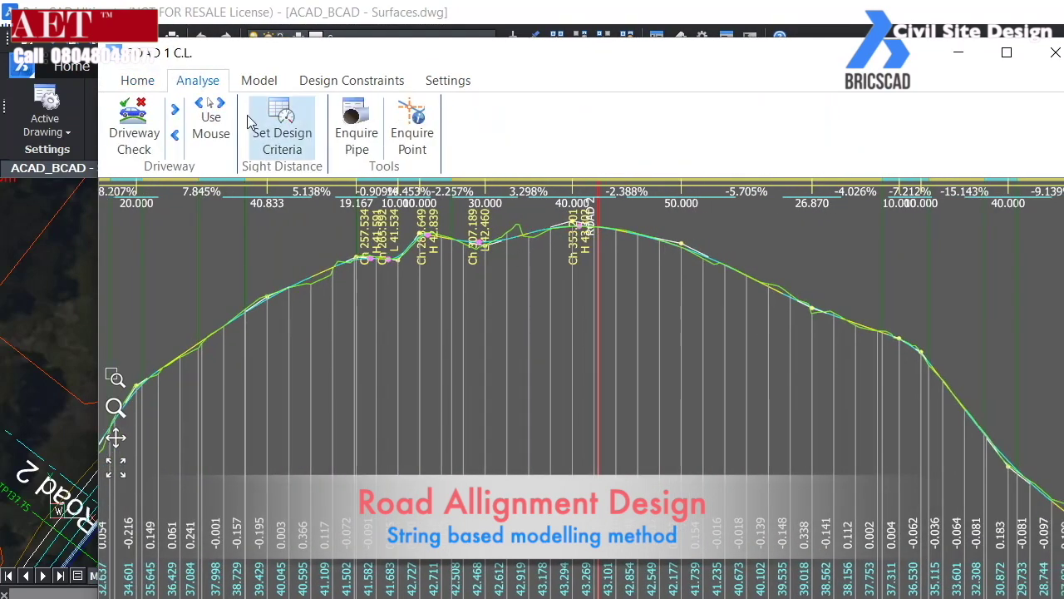
pyautogui.scroll(-1, 316, 133)
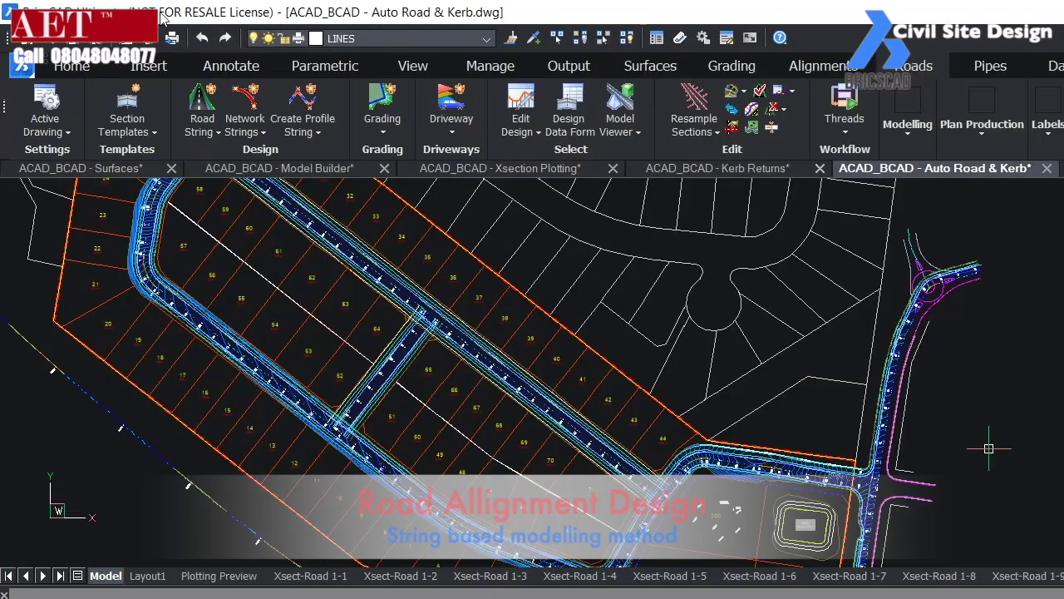
# - Generate kerb returns at the road intersections with a default radius of 10.000
pyautogui.click(246, 117)
pyautogui.click(308, 186)
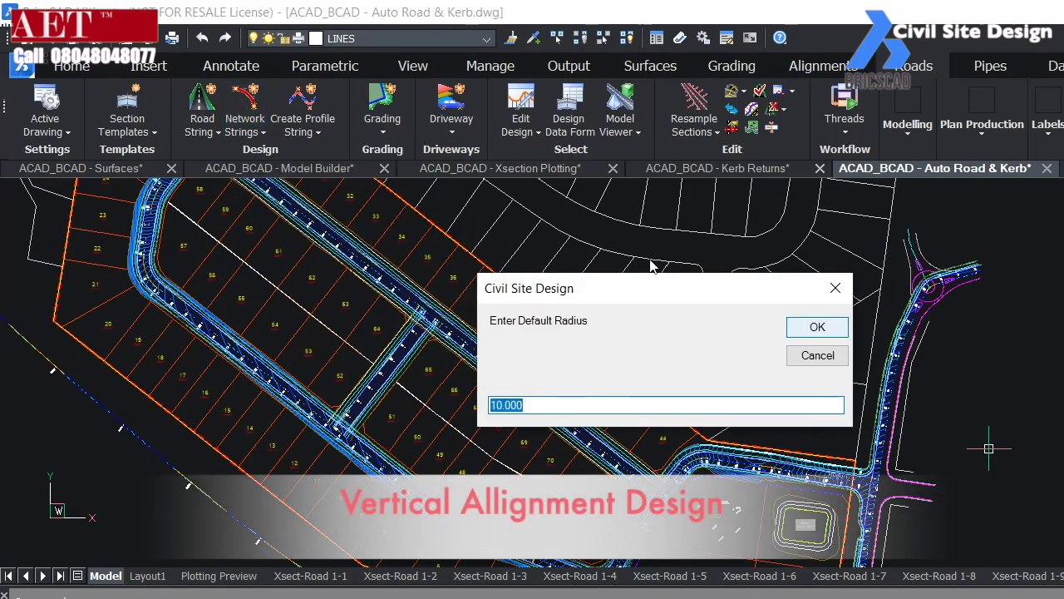
pyautogui.click(817, 327)
# - Inspect the kerb returns at the road intersections in the plan
pyautogui.scroll(6, 354, 409)
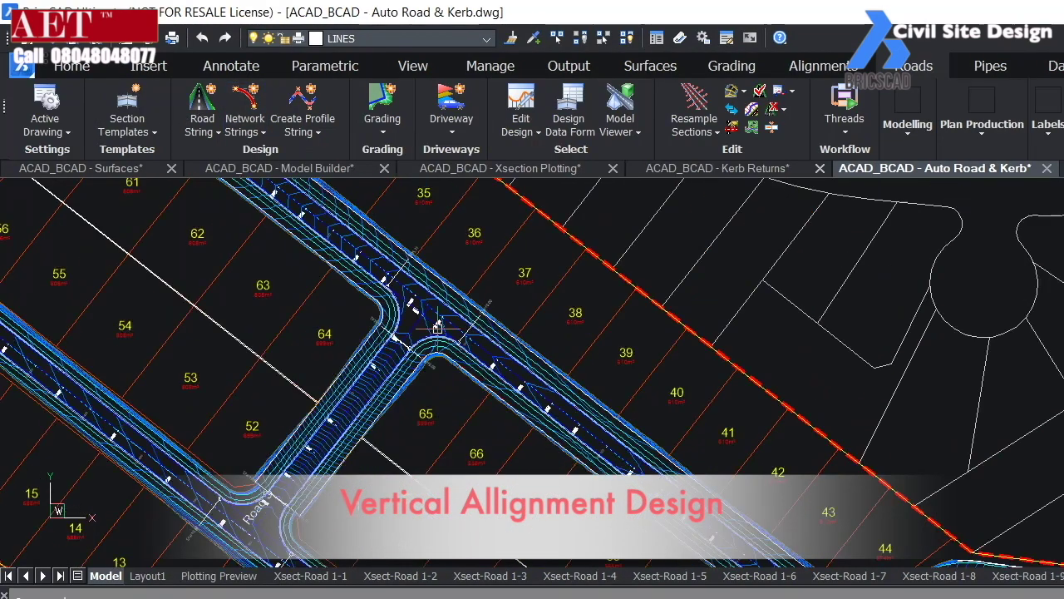
pyautogui.scroll(-5, 342, 460)
pyautogui.scroll(-3, 342, 460)
pyautogui.scroll(8, 231, 263)
pyautogui.scroll(-10, 238, 259)
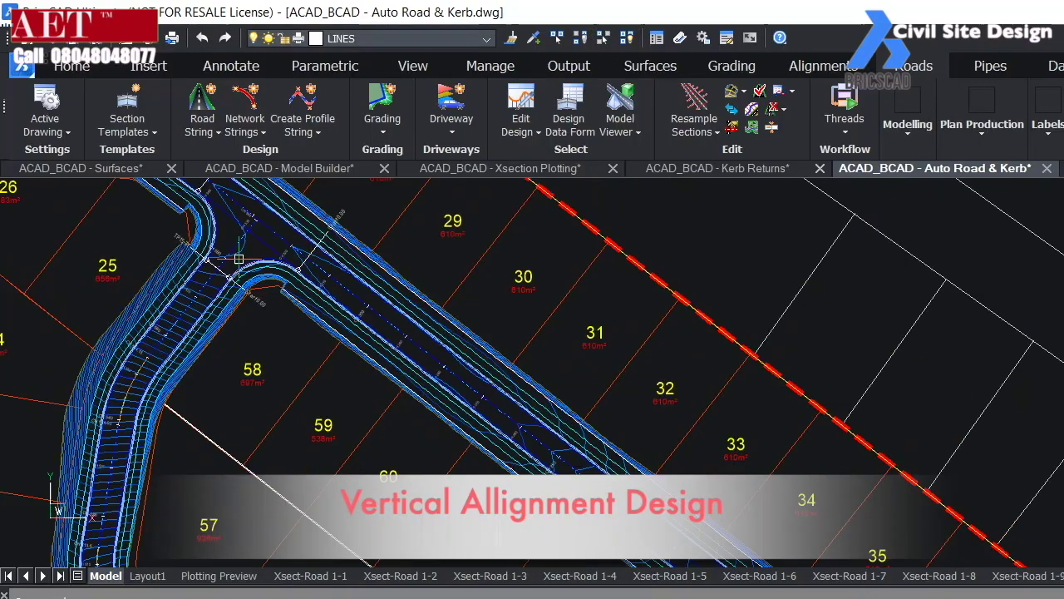
pyautogui.scroll(5, 439, 448)
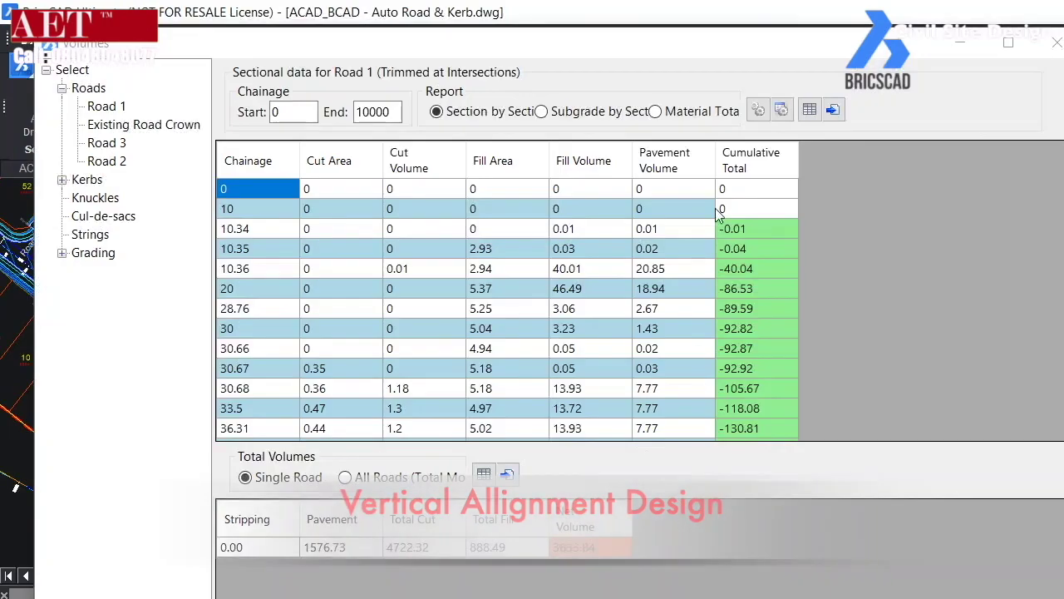
# - Examine the volume reports for Existing Road Crown and Road 3 by section, by subgrade and by material total
pyautogui.click(97, 115)
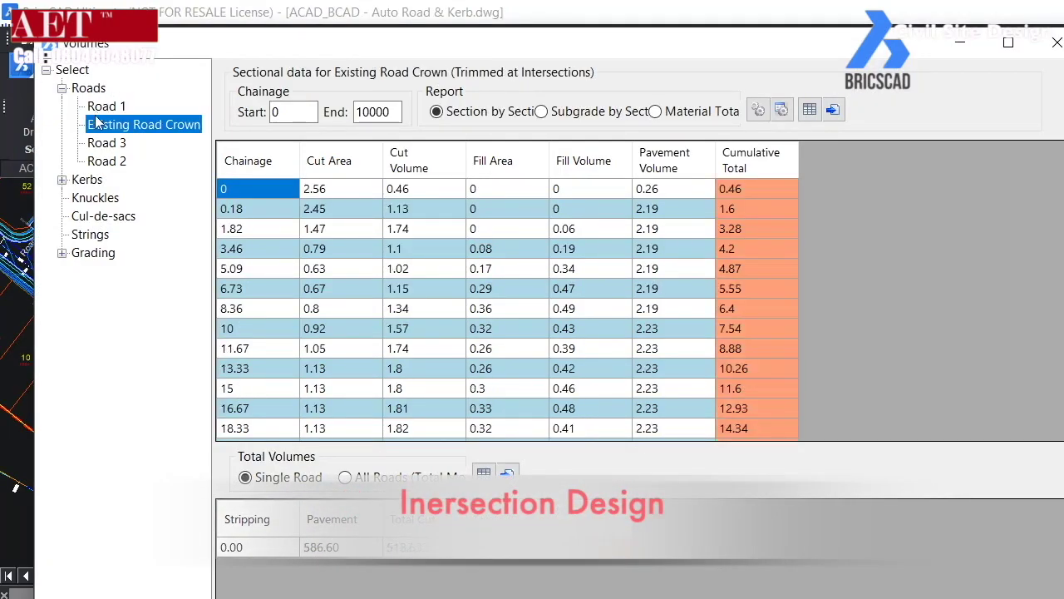
pyautogui.click(105, 143)
pyautogui.click(542, 111)
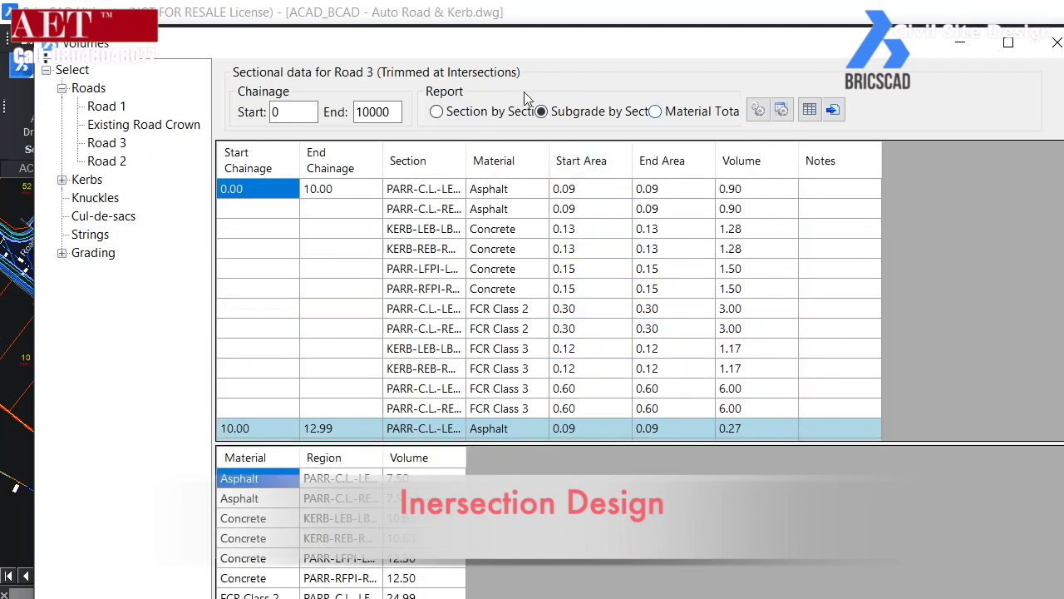
pyautogui.click(655, 112)
pyautogui.click(437, 112)
# - Check the volume reports for knuckles and strings, and view the CSV export options for Road 1's volumes without saving
pyautogui.click(95, 198)
pyautogui.click(698, 398)
pyautogui.click(90, 234)
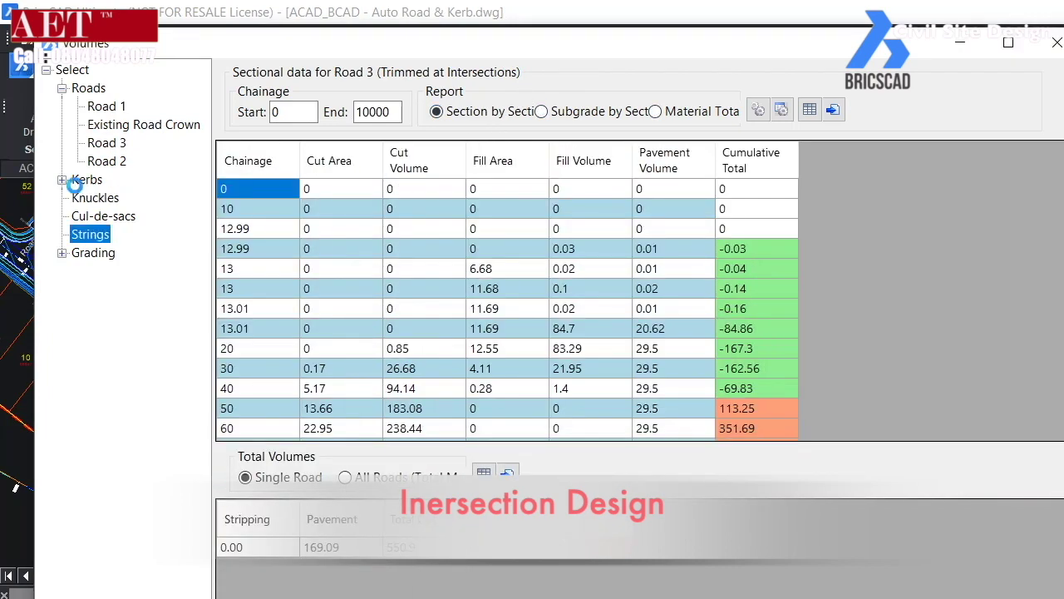
pyautogui.click(698, 398)
pyautogui.click(106, 106)
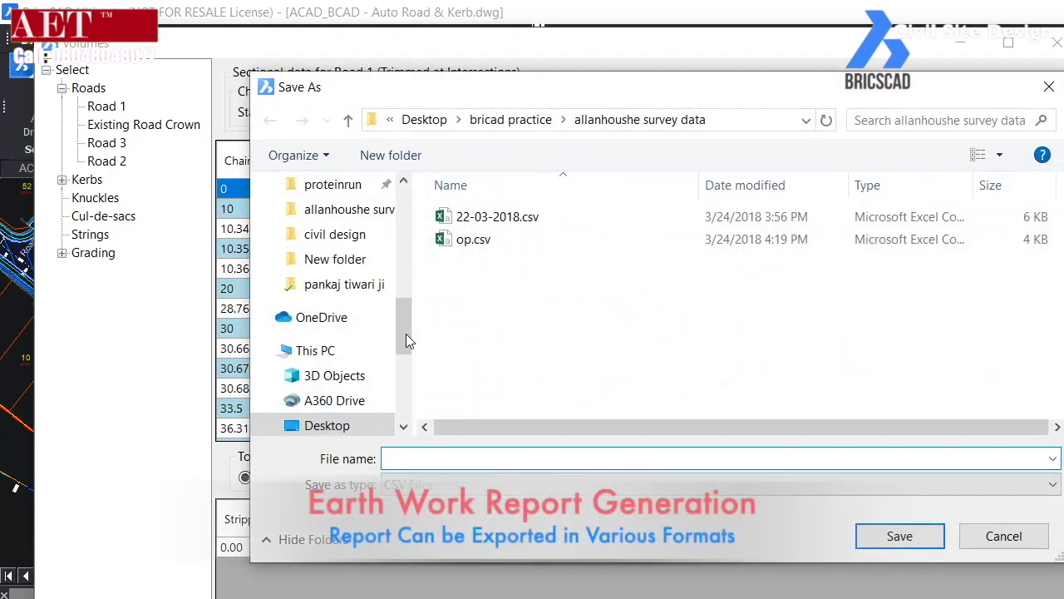
pyautogui.click(1003, 536)
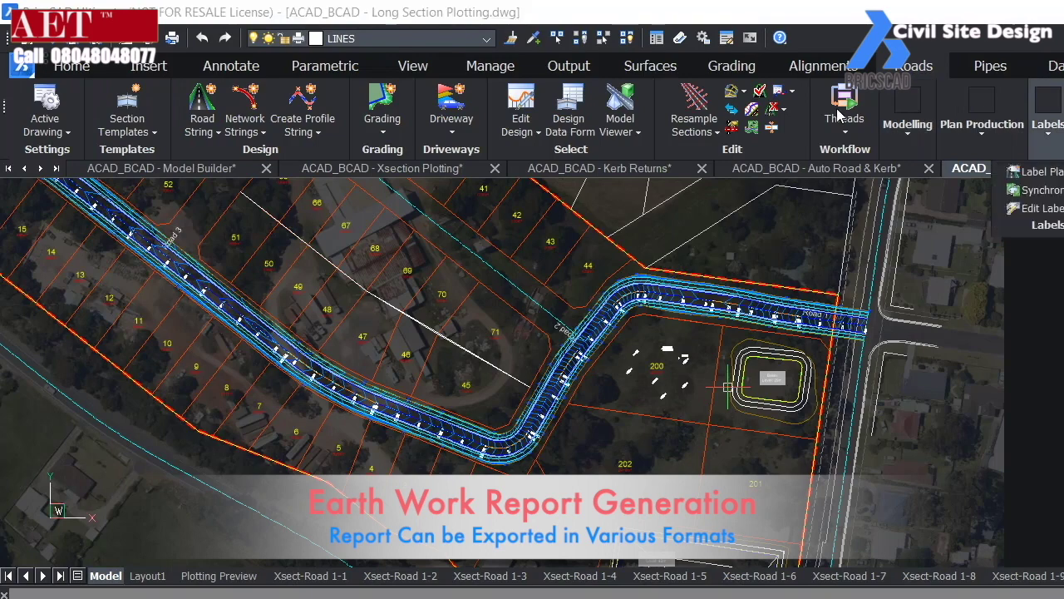
# - Create the long section plot for Road 1 and load a saved plot style into it
pyautogui.click(982, 126)
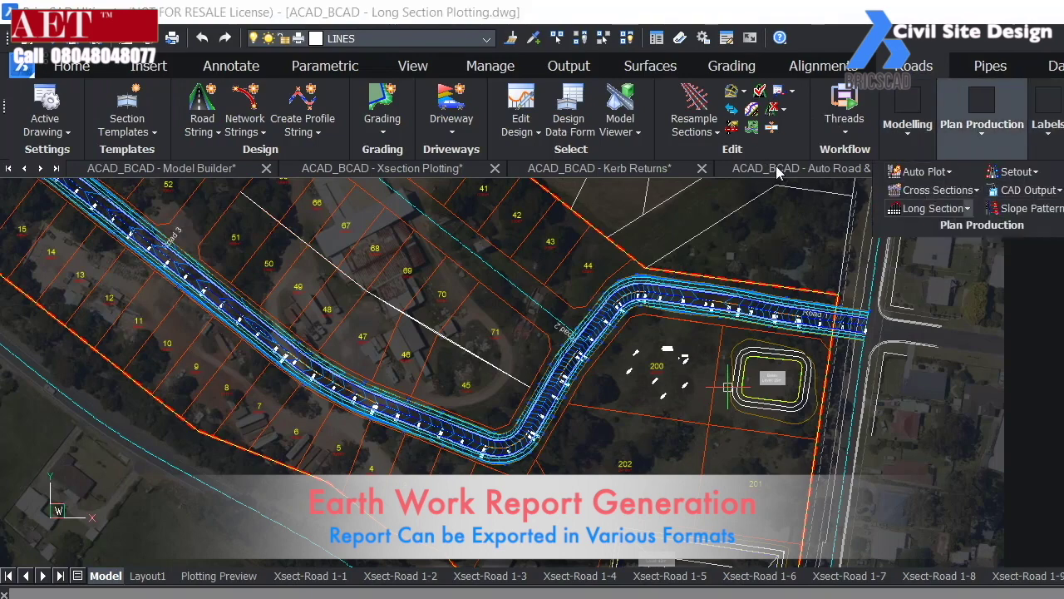
pyautogui.click(968, 209)
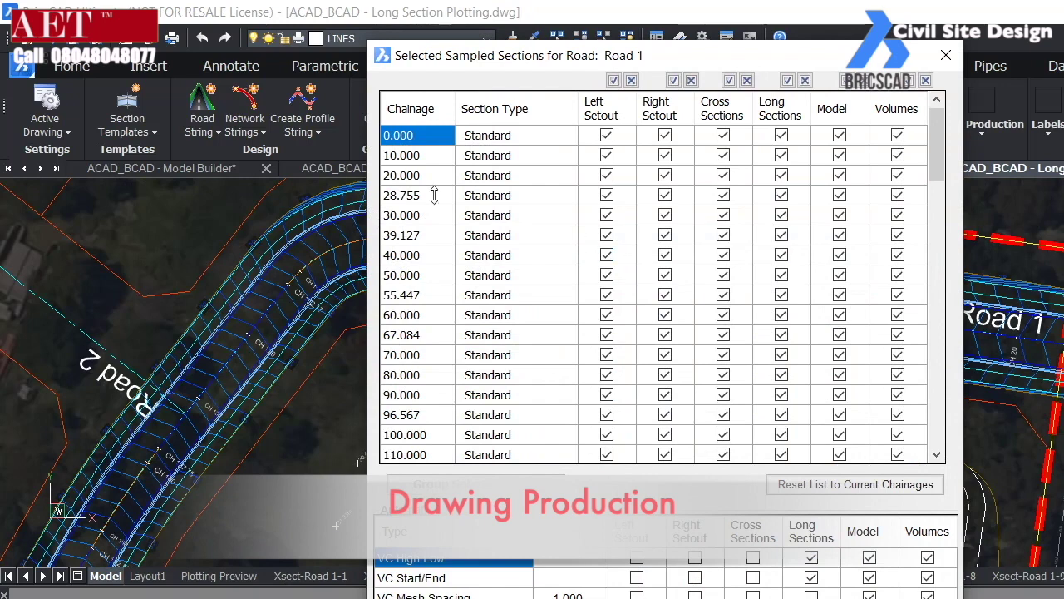
pyautogui.moveTo(591, 46); pyautogui.dragTo(866, 143)
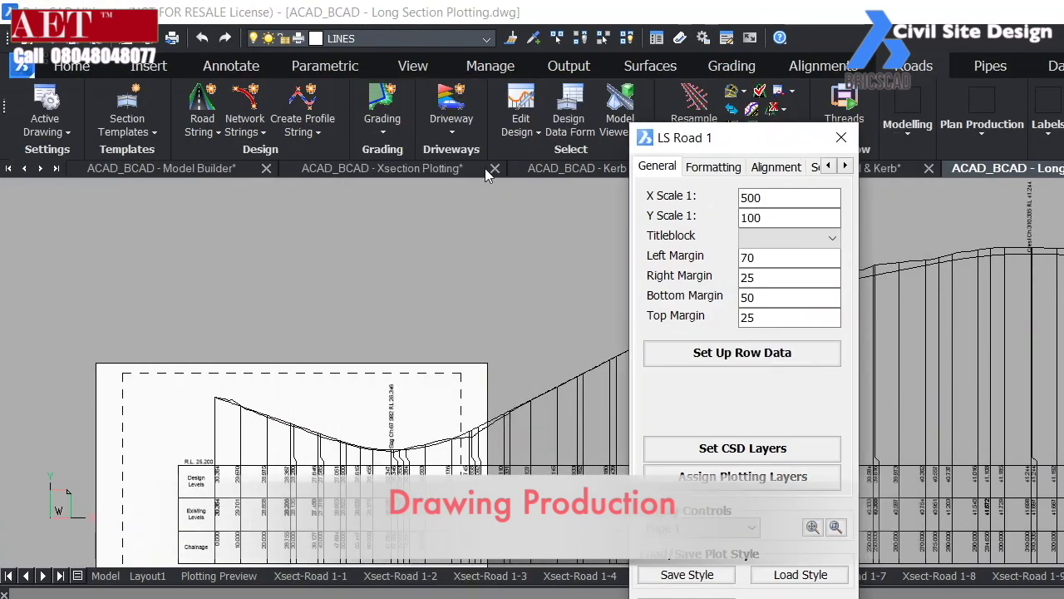
pyautogui.click(799, 575)
pyautogui.scroll(-3, 740, 389)
pyautogui.click(735, 376)
pyautogui.click(1054, 574)
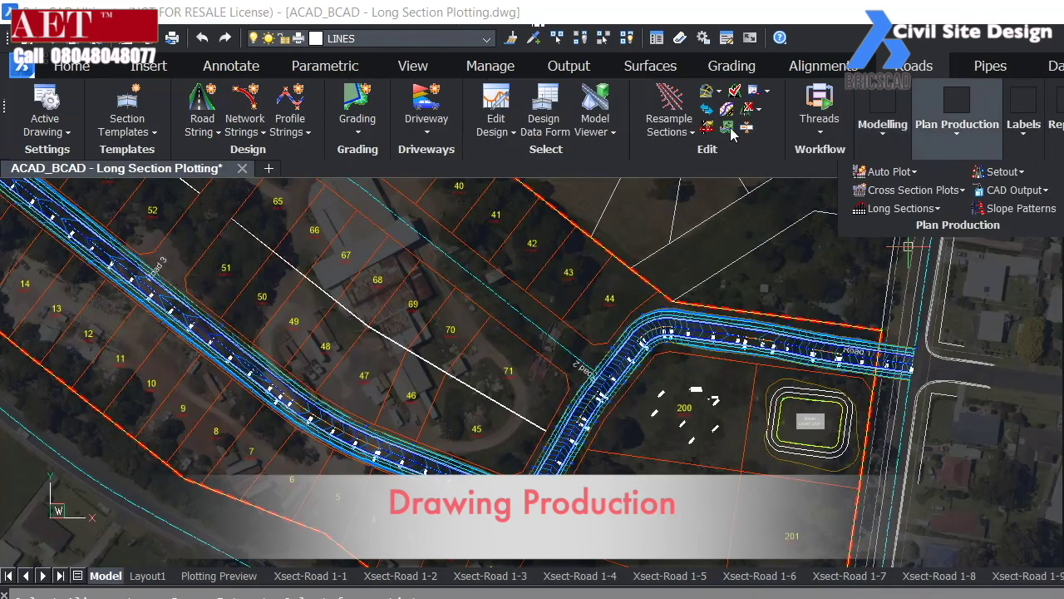
# - Run Cross Section Plots on Road 1 and open its selected sampled sections list for editing
pyautogui.click(915, 190)
pyautogui.click(914, 212)
pyautogui.scroll(6, 681, 340)
pyautogui.click(751, 302)
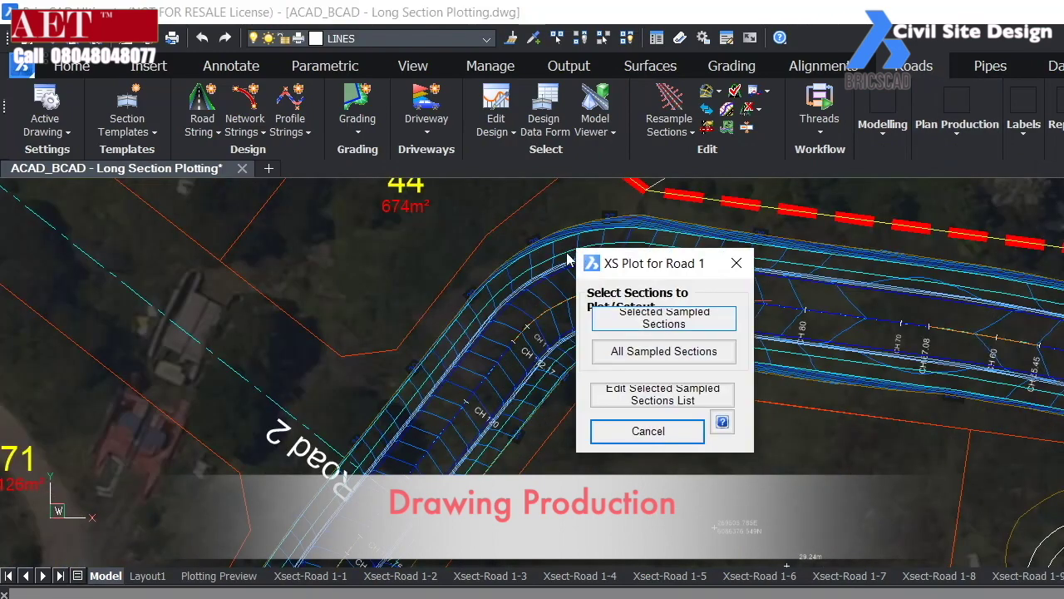
pyautogui.click(662, 395)
pyautogui.scroll(-5, 570, 197)
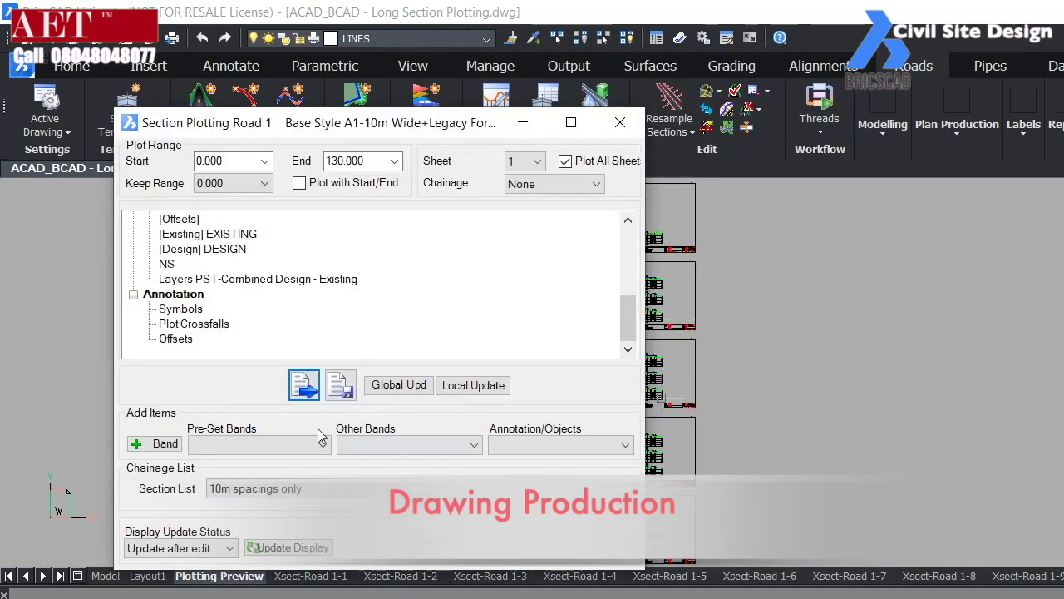
pyautogui.click(259, 445)
pyautogui.click(226, 394)
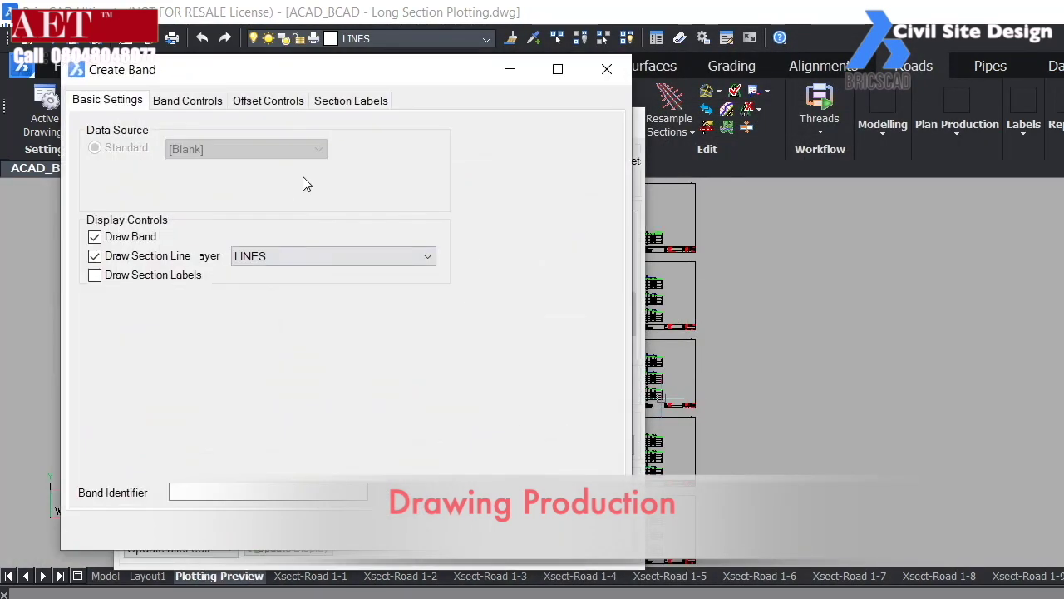
pyautogui.click(607, 69)
pyautogui.click(258, 386)
# - Add the Design Codes pre-set band to the Road 1 section plot and accept its code names and band controls
pyautogui.click(321, 446)
pyautogui.click(232, 489)
pyautogui.click(153, 444)
pyautogui.click(223, 388)
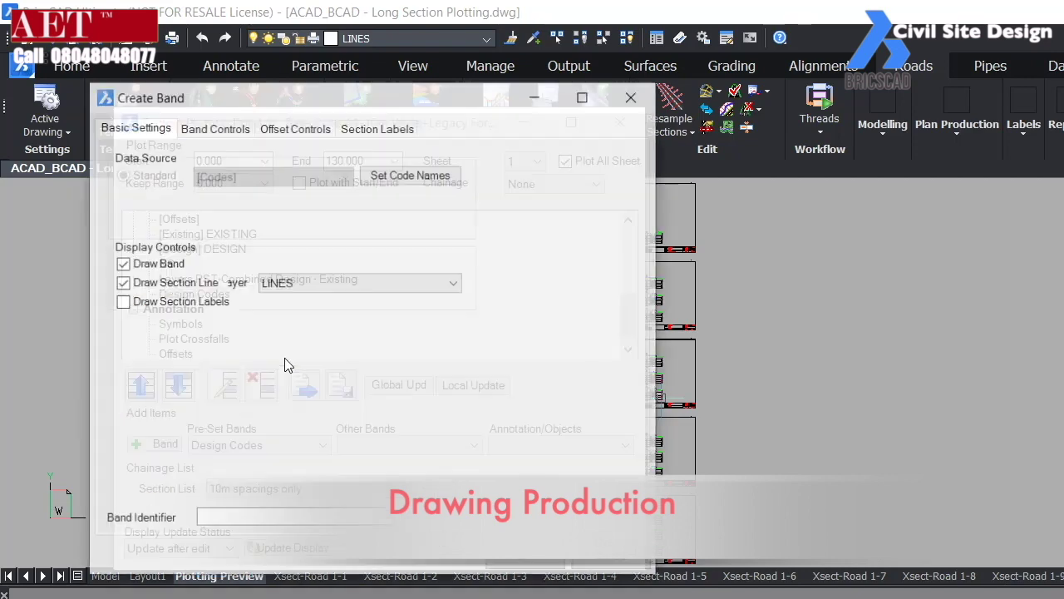
pyautogui.click(410, 175)
pyautogui.click(351, 455)
pyautogui.click(214, 127)
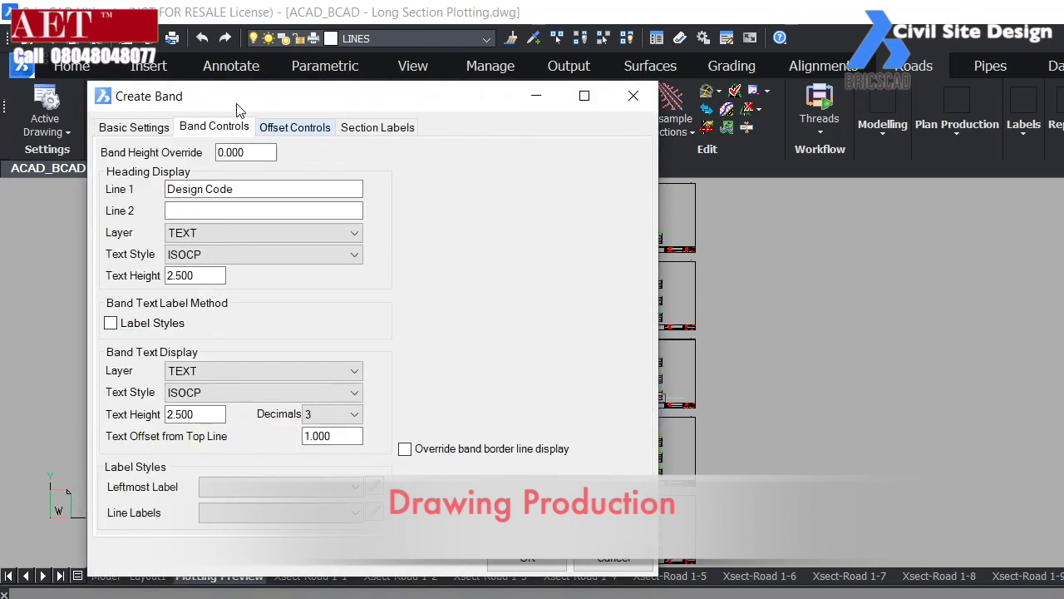
pyautogui.click(229, 232)
pyautogui.click(309, 154)
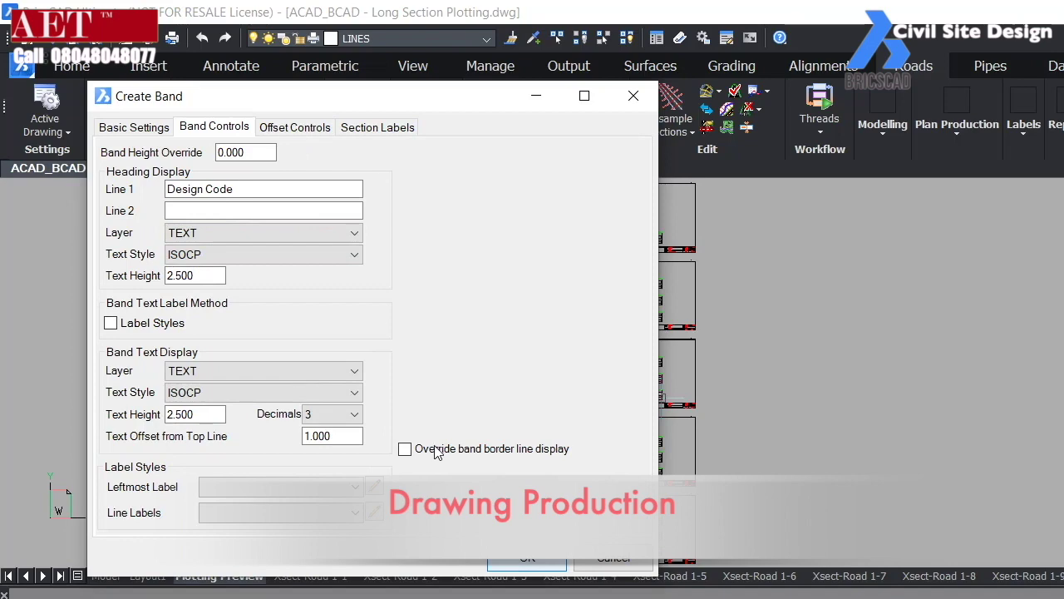
pyautogui.click(527, 558)
# - Add a Comment band without text to the Road 1 section plot and close the plotting settings
pyautogui.click(437, 445)
pyautogui.click(415, 463)
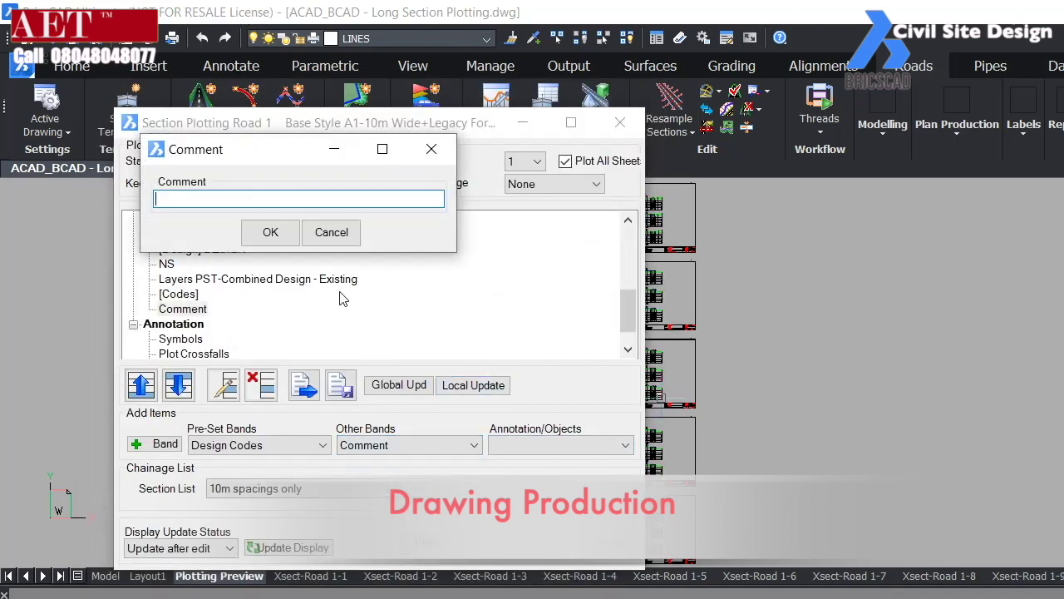
pyautogui.click(273, 232)
pyautogui.click(532, 445)
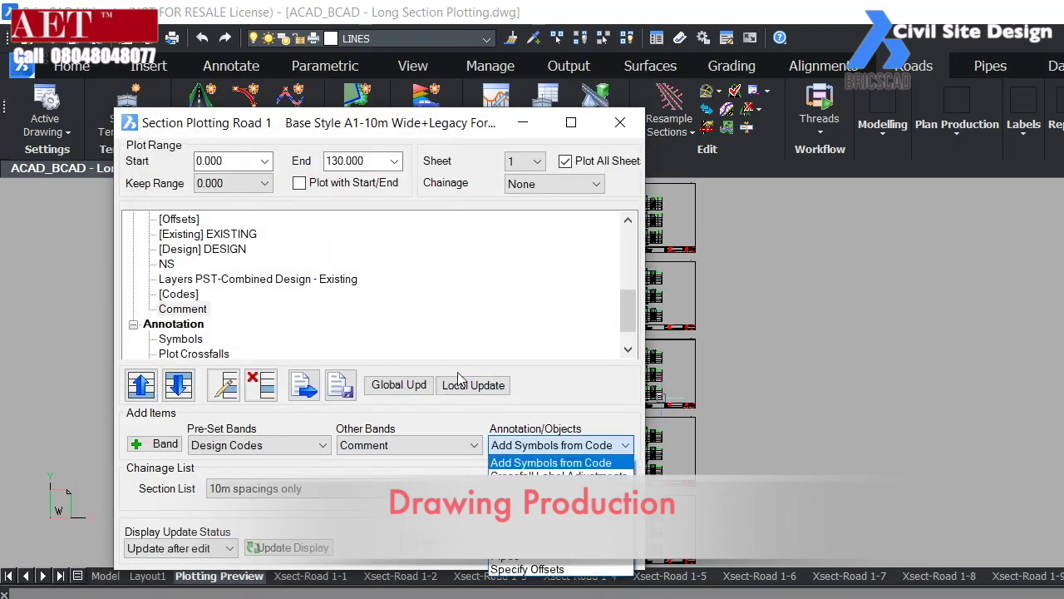
pyautogui.click(751, 444)
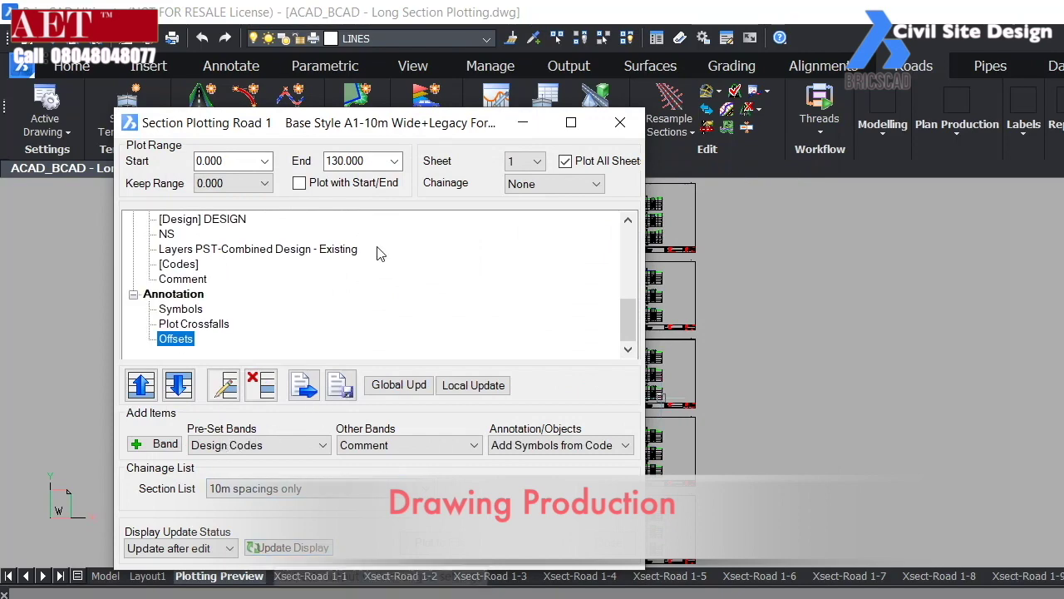
pyautogui.click(620, 122)
# - Print the Road 1 cross section plot to a PDF file named CROSS SECTION
pyautogui.scroll(10, 367, 291)
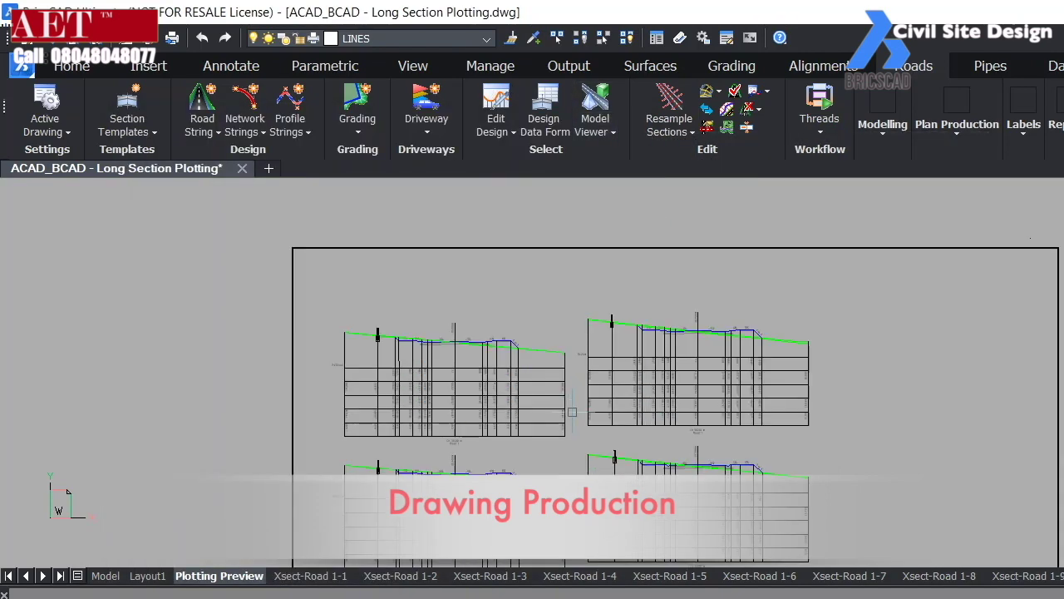
pyautogui.scroll(3, 506, 292)
pyautogui.scroll(-12, 483, 280)
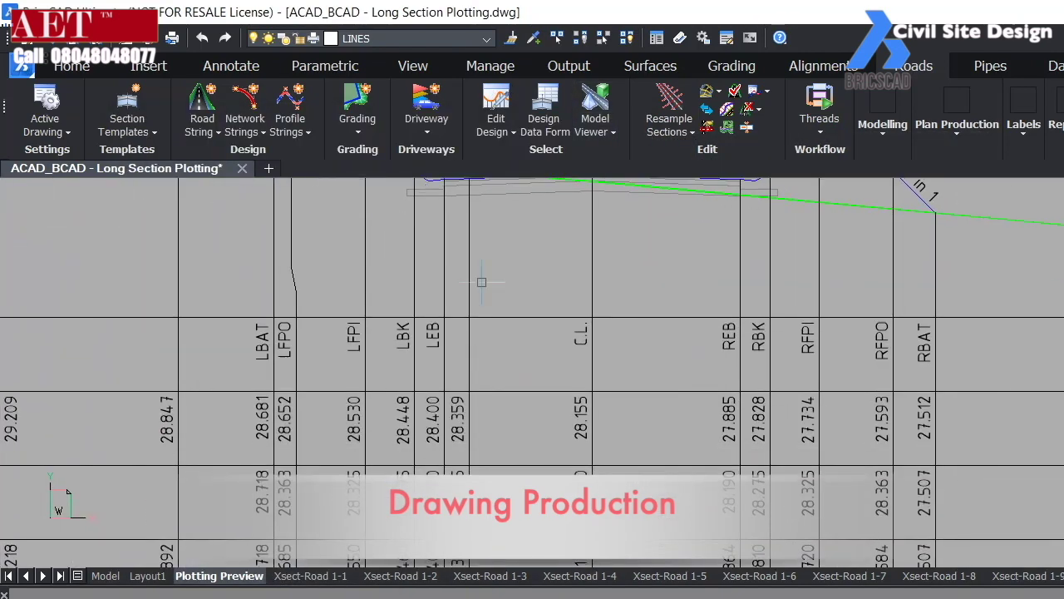
pyautogui.moveTo(861, 276); pyautogui.dragTo(714, 307, button='middle')
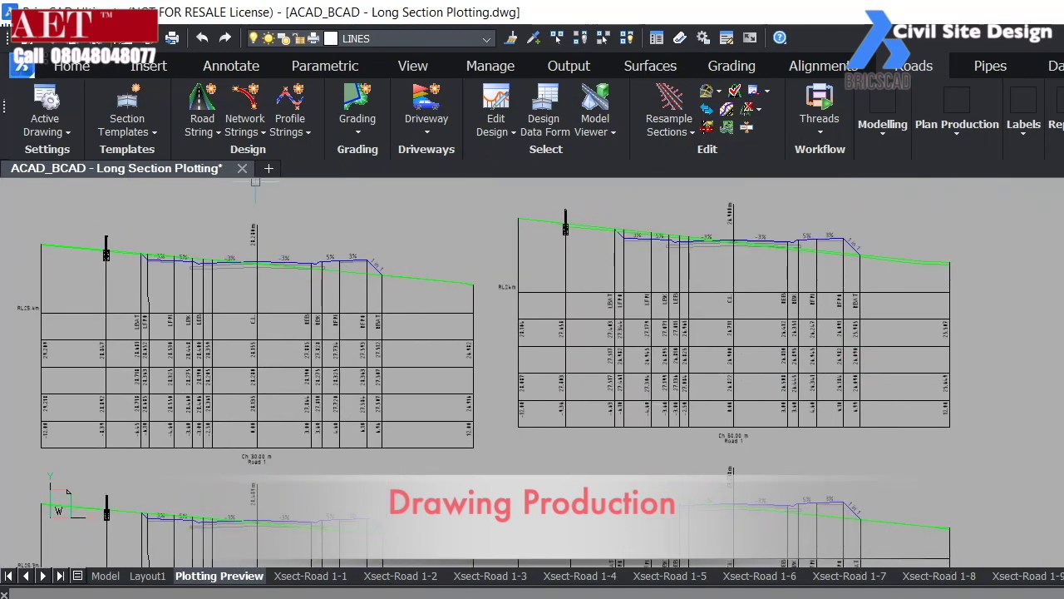
pyautogui.click(171, 38)
pyautogui.write('ROSS')
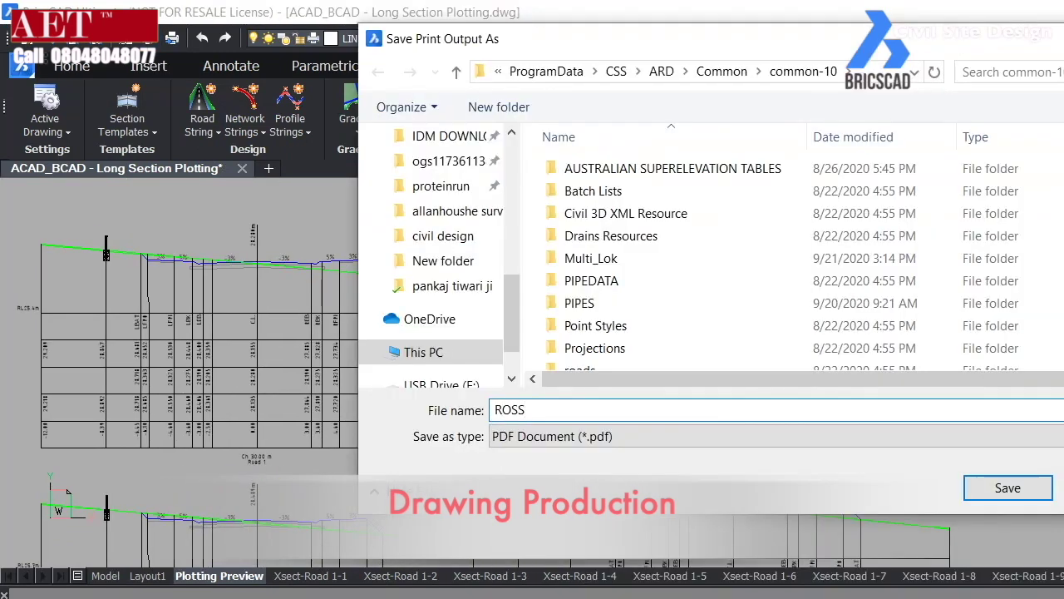
pyautogui.write('CR')
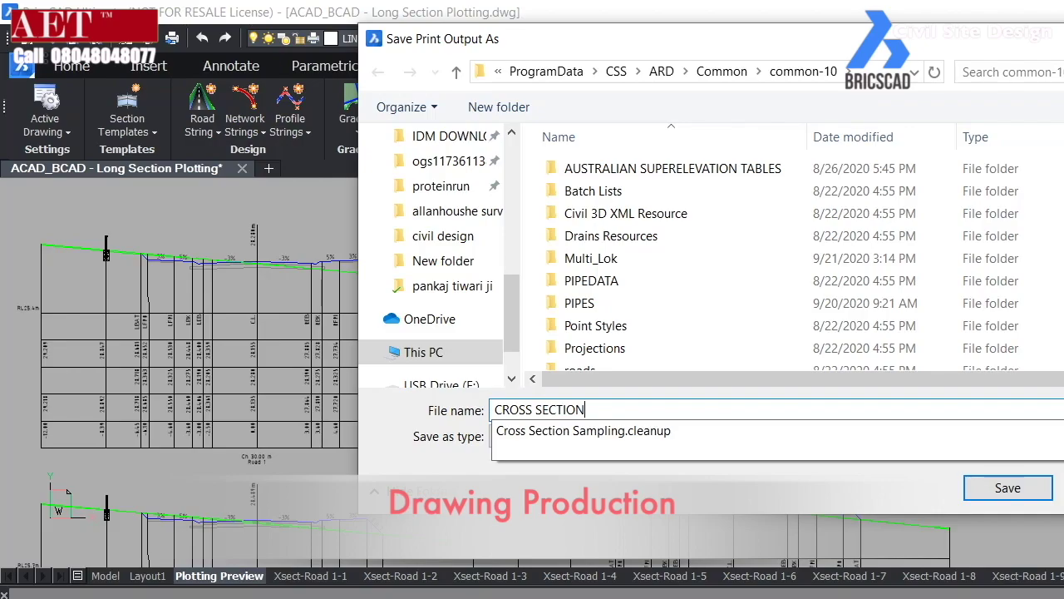
pyautogui.click(1008, 488)
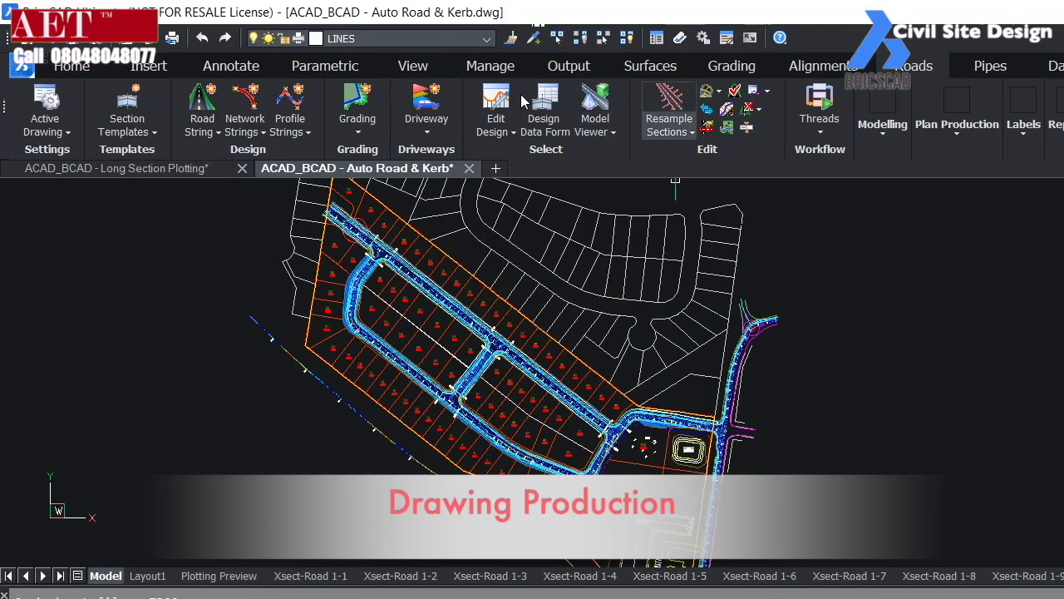
# - Open the Auto Road & Kerb model in the Model Viewer and switch its visual style to rendering without edges
pyautogui.click(650, 66)
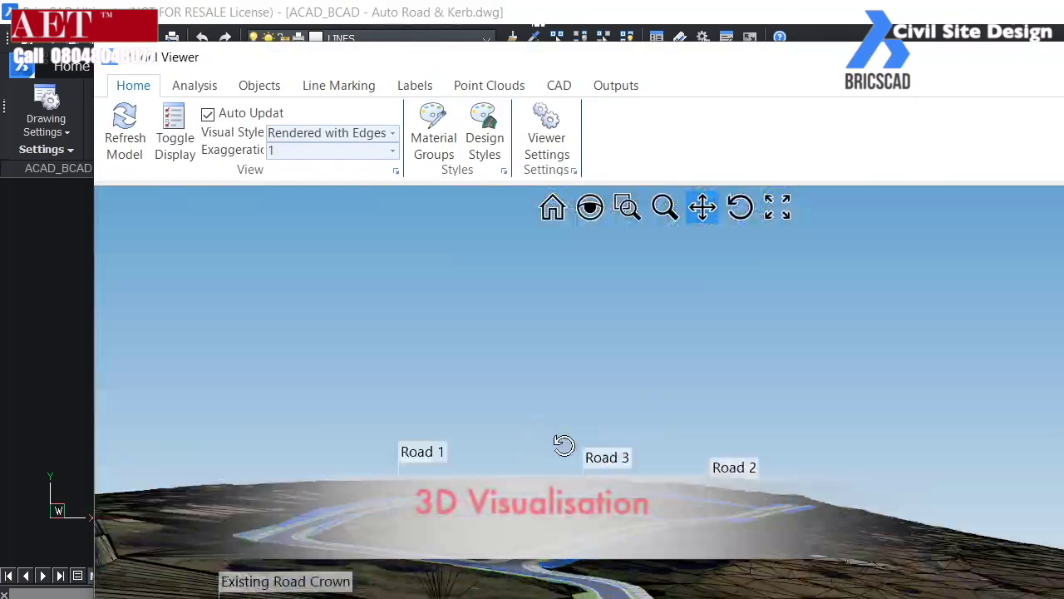
pyautogui.moveTo(564, 445); pyautogui.dragTo(560, 513, button='middle')
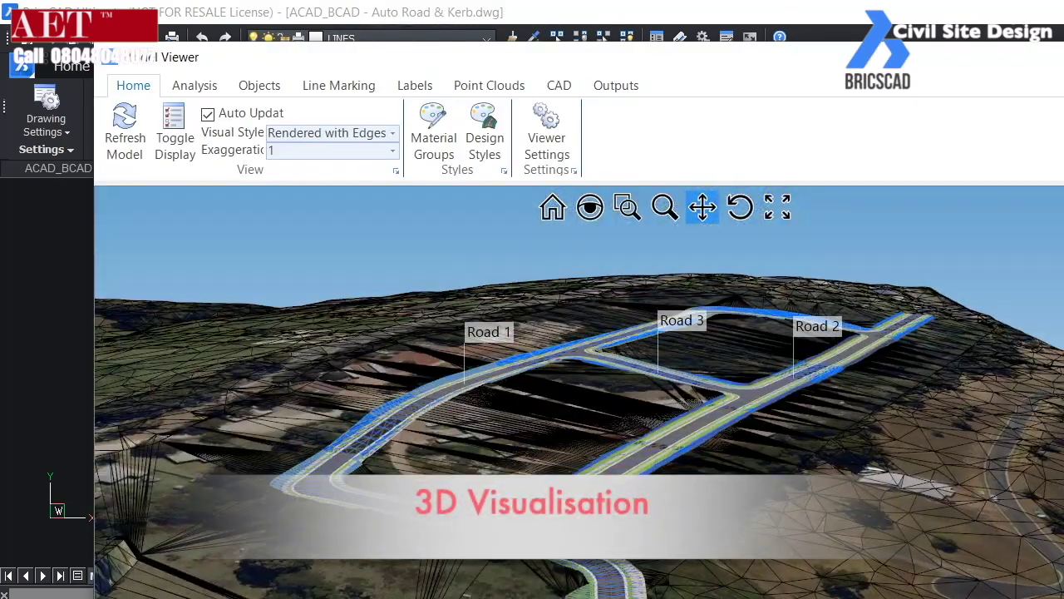
pyautogui.click(317, 133)
pyautogui.click(311, 159)
pyautogui.scroll(-3, 465, 399)
pyautogui.scroll(10, 446, 468)
pyautogui.moveTo(447, 468); pyautogui.dragTo(475, 423, button='middle')
pyautogui.scroll(2, 460, 399)
pyautogui.scroll(-4, 460, 399)
# - Set up a drive-through in the Model Viewer with Road 1 as the road to follow
pyautogui.click(264, 87)
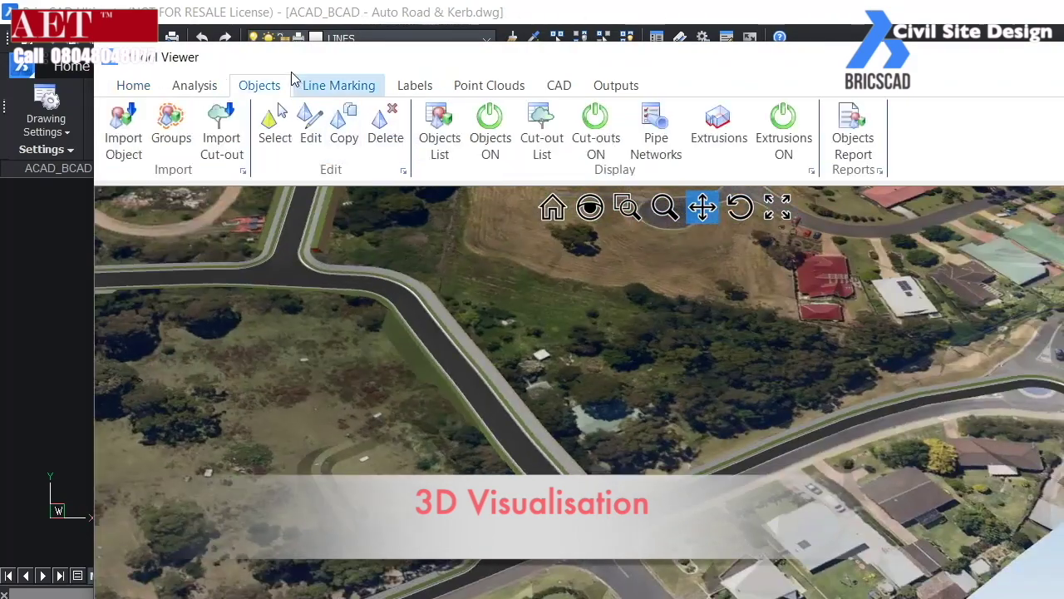
pyautogui.click(324, 83)
pyautogui.moveTo(638, 270); pyautogui.dragTo(612, 325, button='middle')
pyautogui.scroll(3, 432, 325)
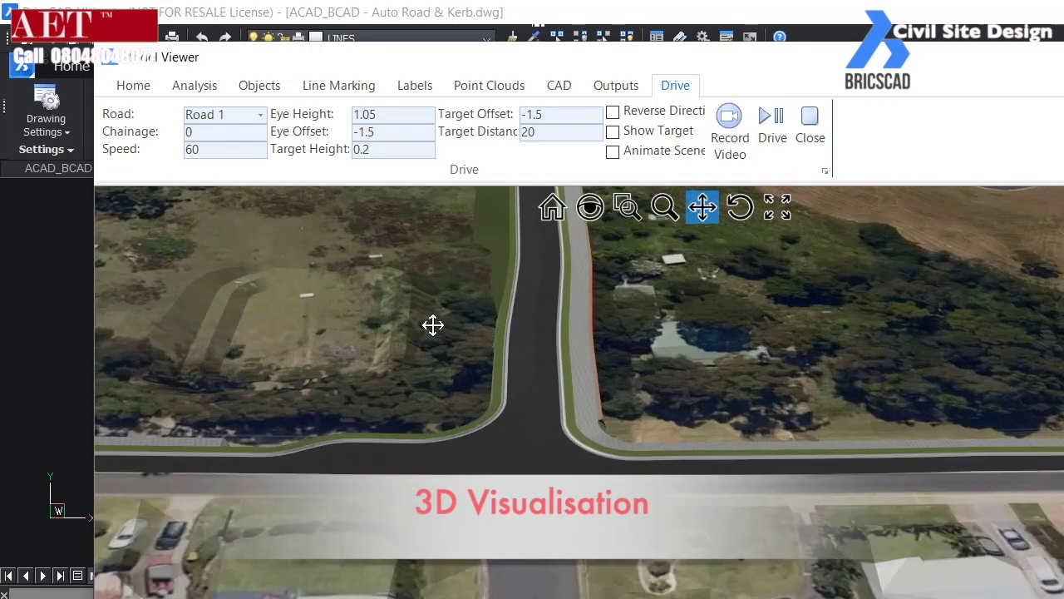
pyautogui.moveTo(432, 325); pyautogui.dragTo(459, 333, button='middle')
pyautogui.click(261, 115)
pyautogui.click(216, 136)
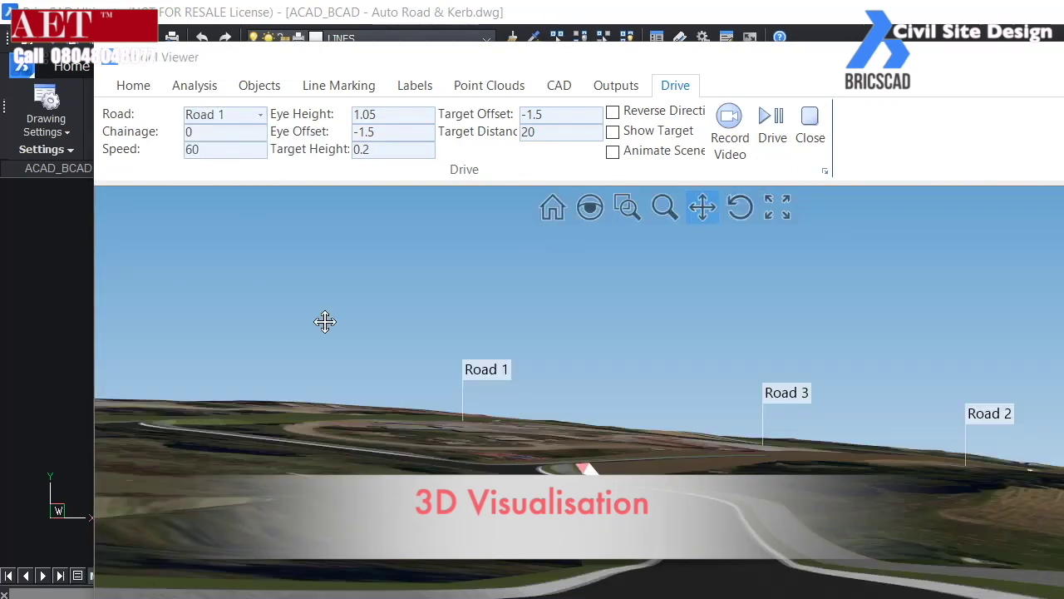